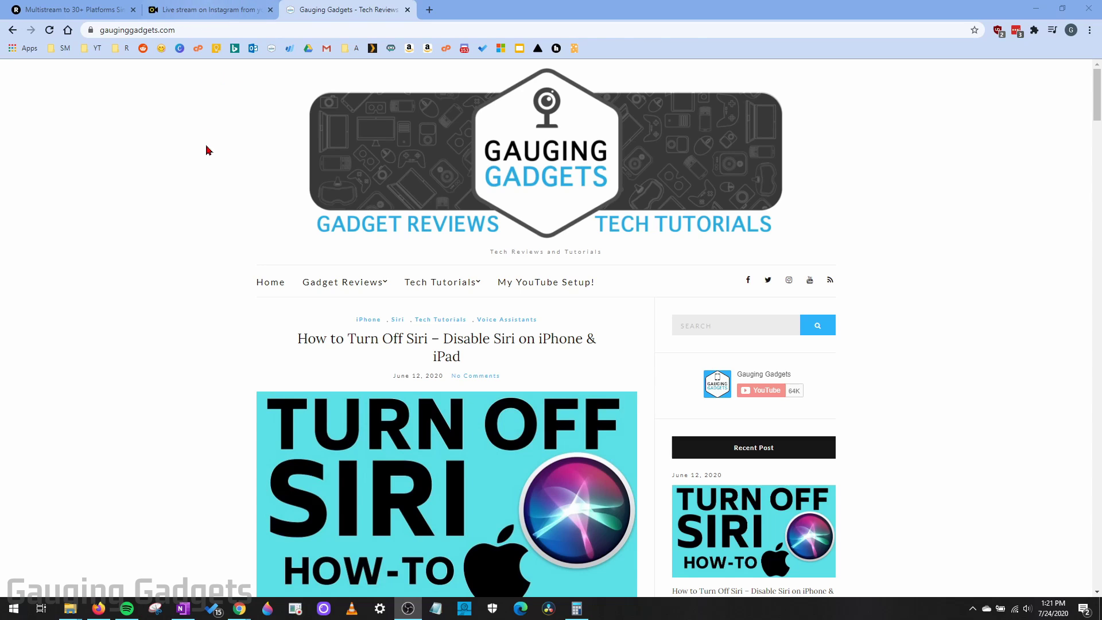
- View Yellow Duck's Instagram live-streaming page, then return to the Restream multistreaming home page
click(221, 8)
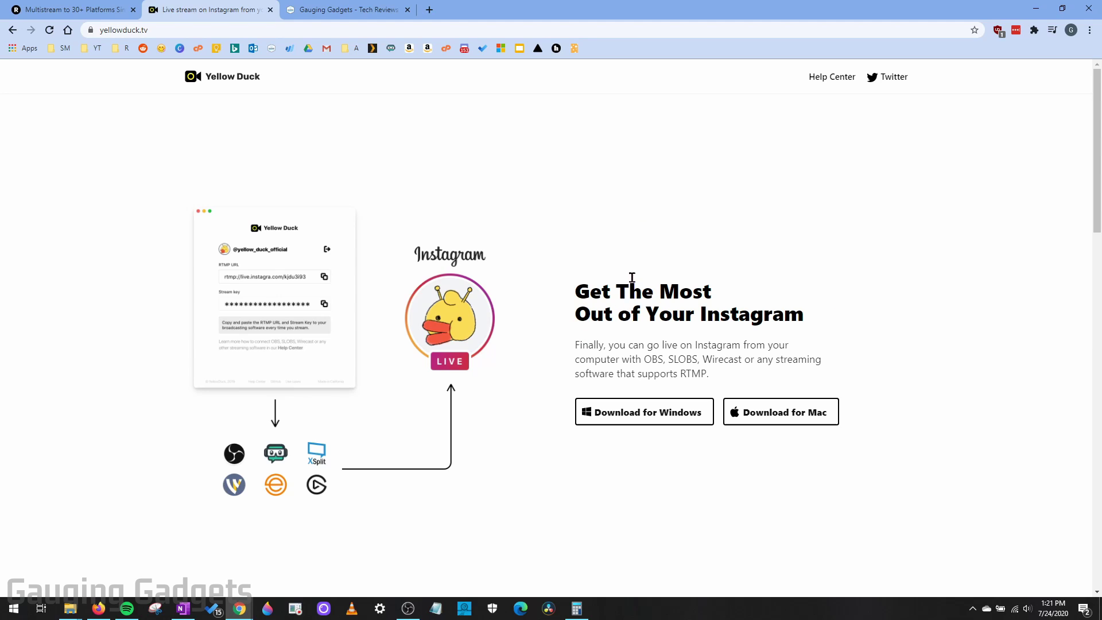
click(58, 8)
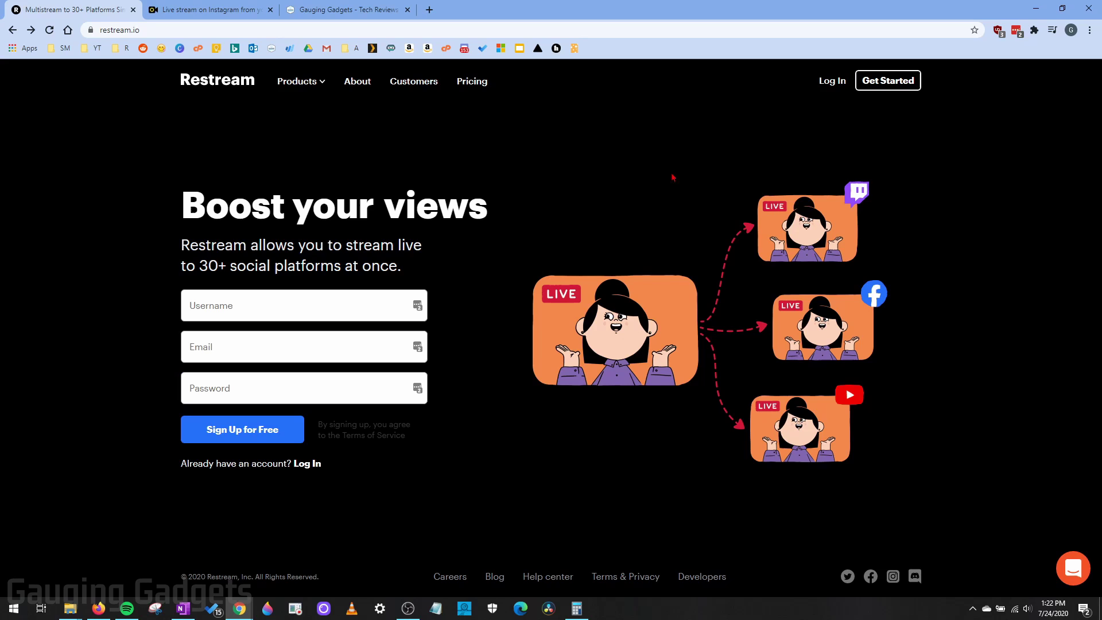
- Show Restream's pricing page with the Free, Standard ($19/month) and Professional ($49/month) plans
click(466, 83)
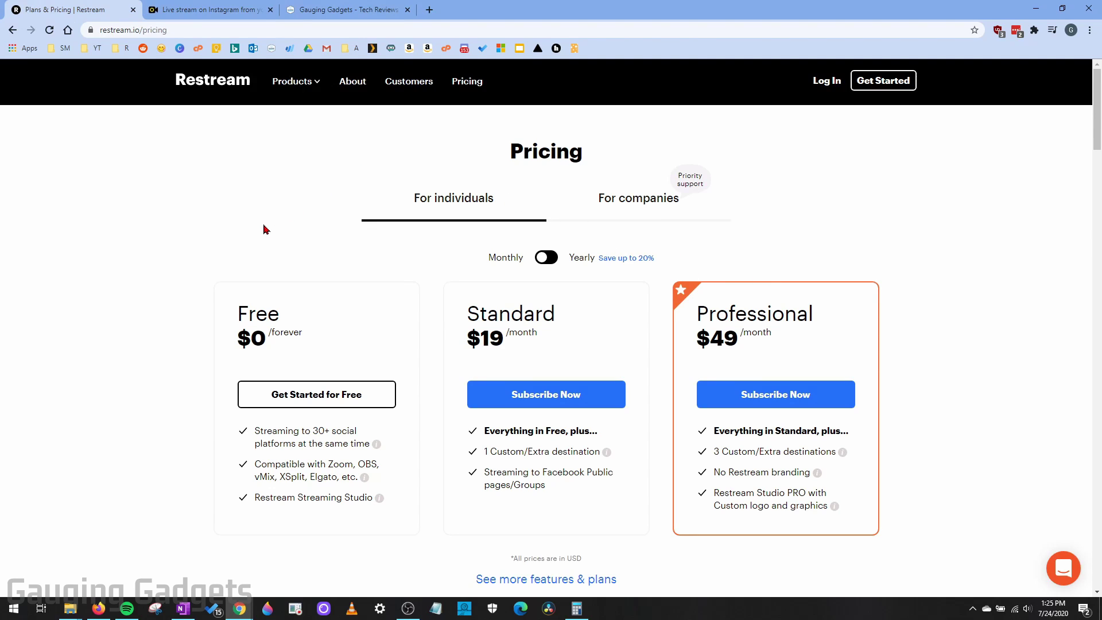
- Download Yellow Duck for Windows from the Yellow Duck site
click(245, 6)
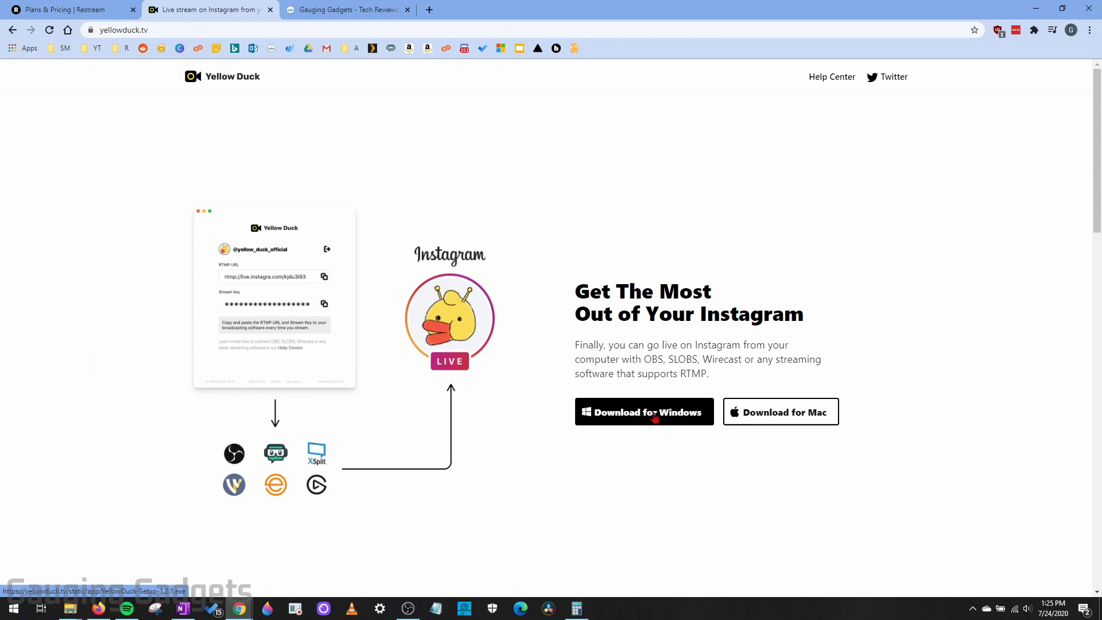
click(654, 417)
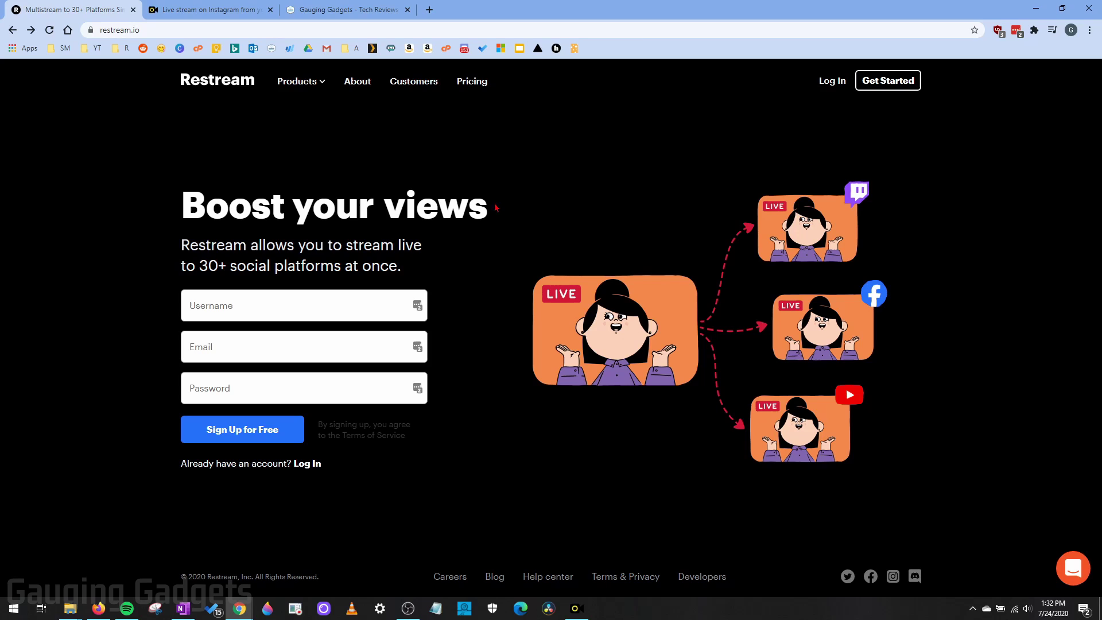
- Enter the Restream dashboard and begin adding a channel, listing Facebook Live, Twitch, YouTube and Custom RTMP
click(474, 84)
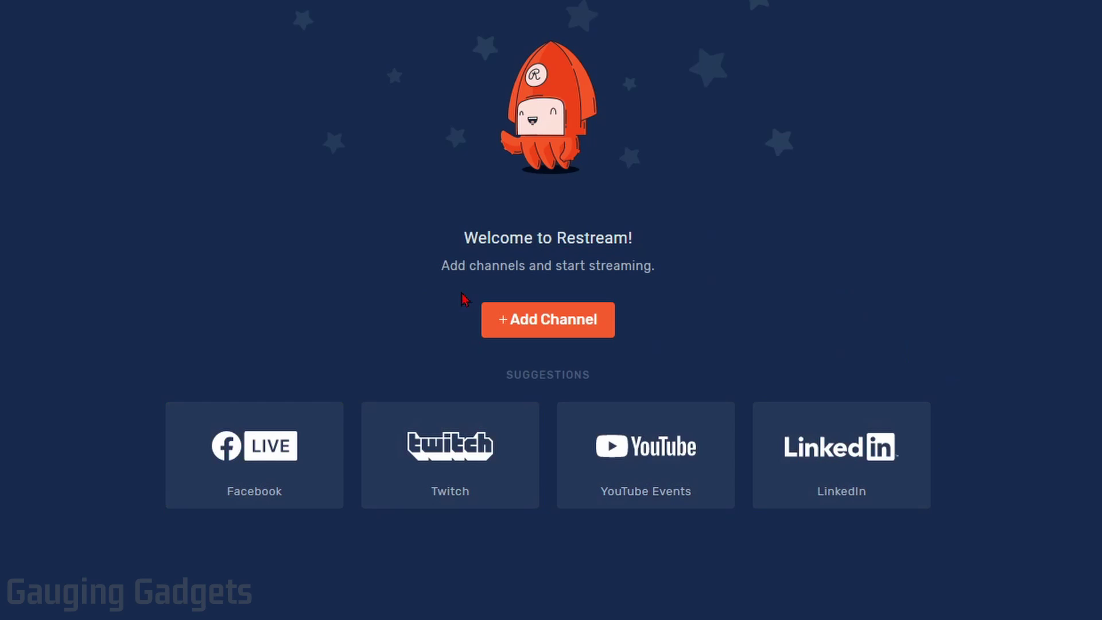
click(544, 321)
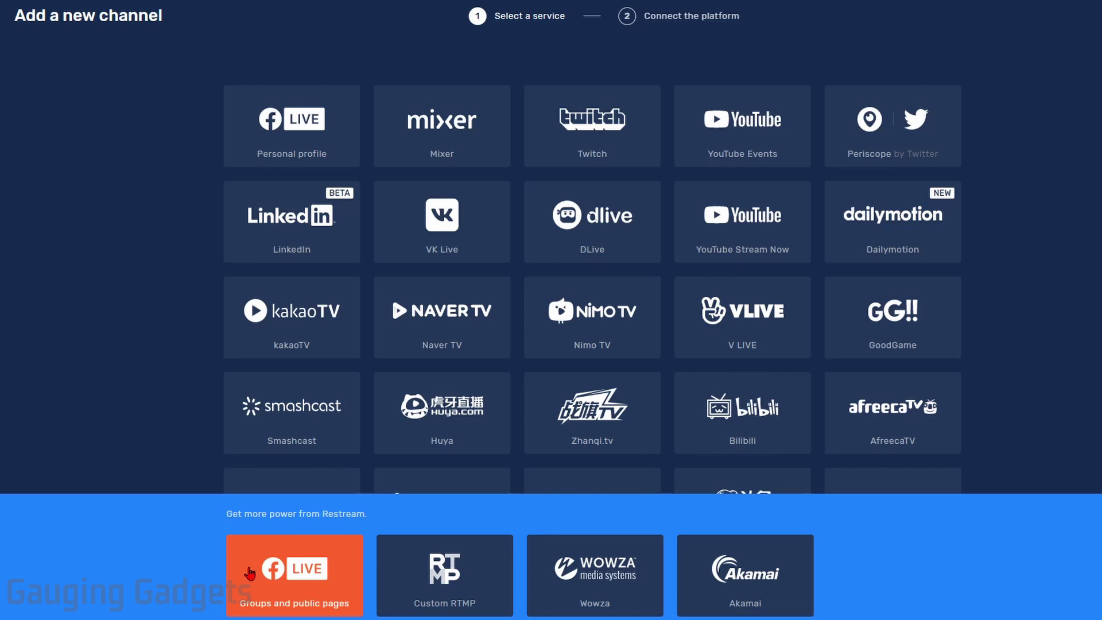
- Pick Facebook Live for groups and public pages and start connecting the Facebook account
click(314, 581)
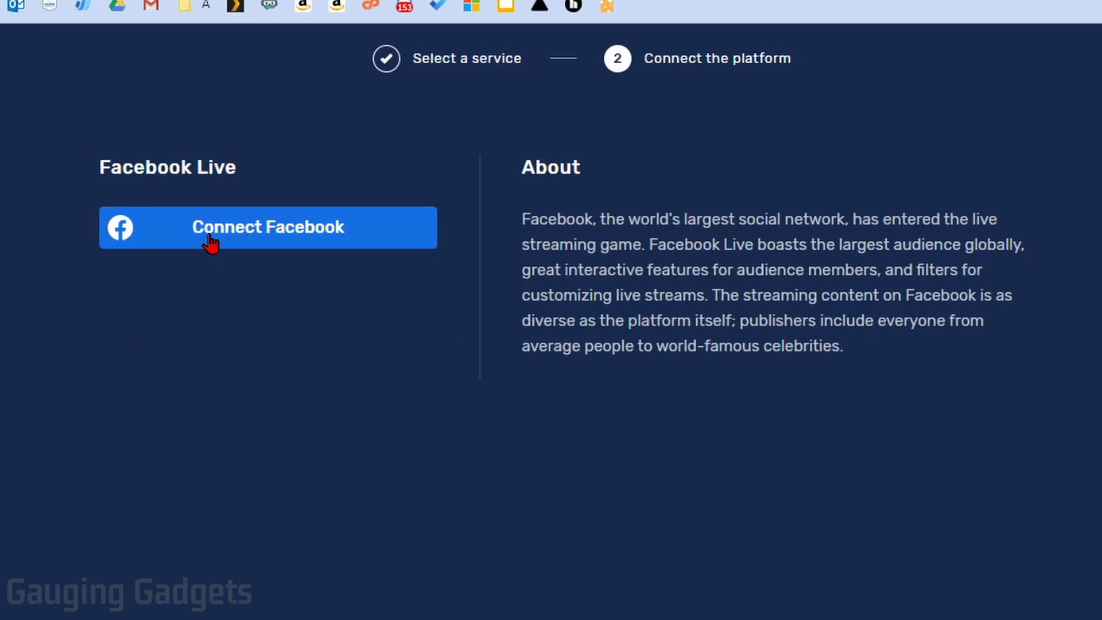
click(261, 242)
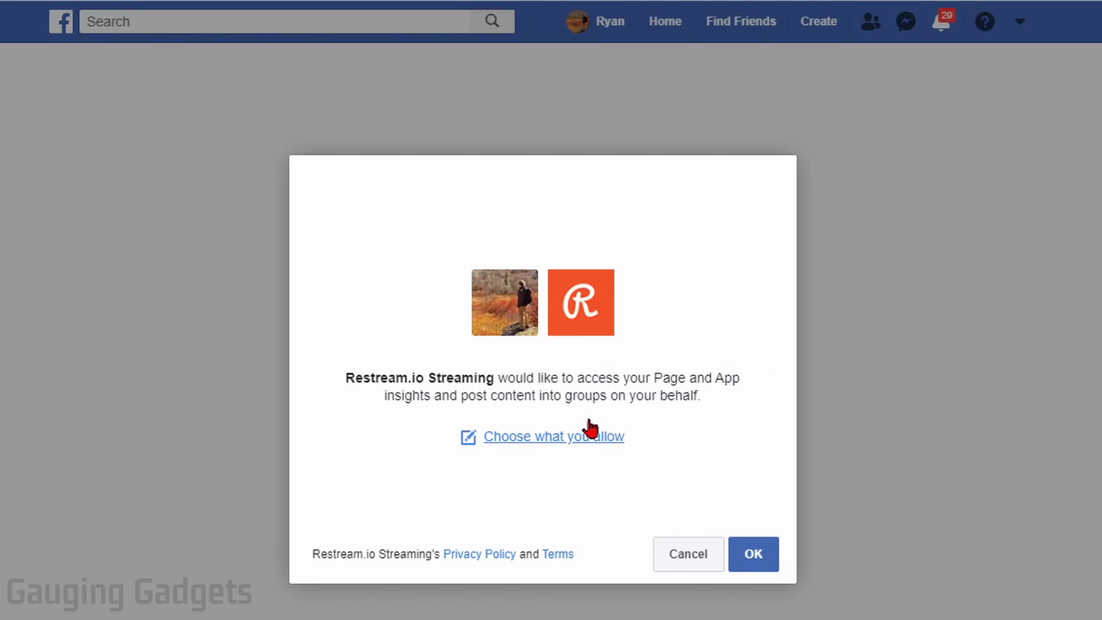
- Grant Restream Facebook access with Page and App insights allowed
click(552, 444)
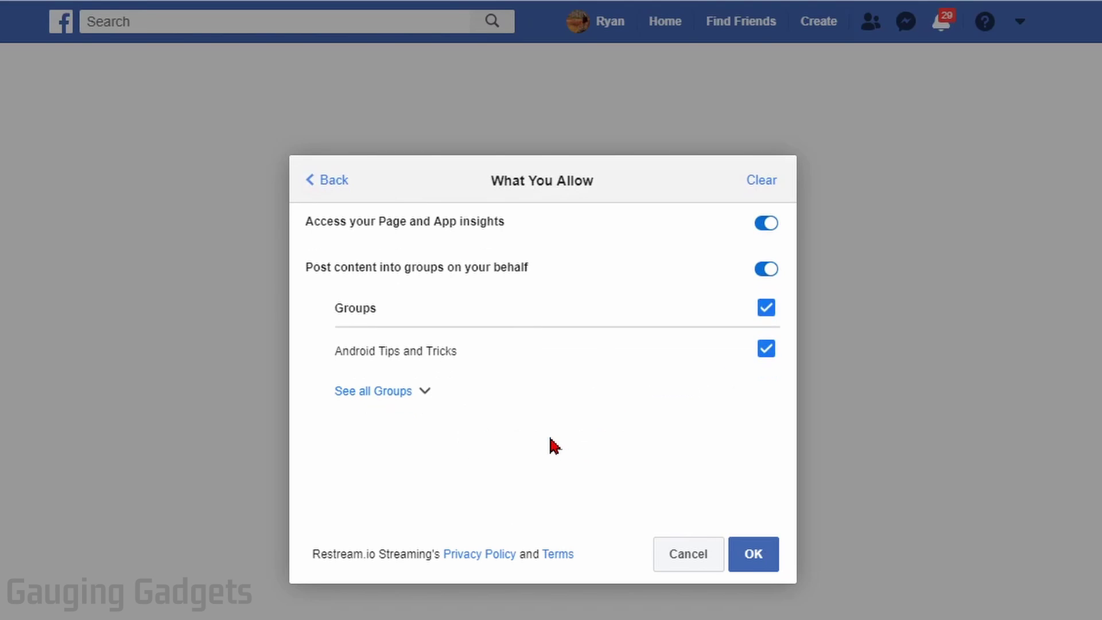
click(767, 224)
click(763, 565)
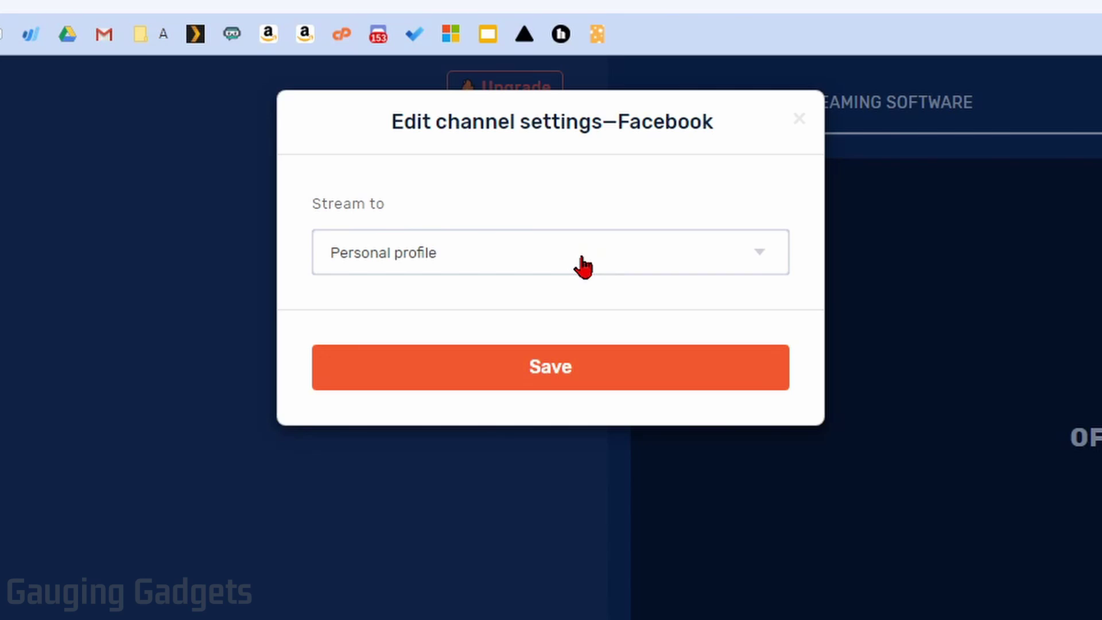
- Set the Facebook channel to stream to 'Public page: Gauging Gadgets' and save it
click(583, 265)
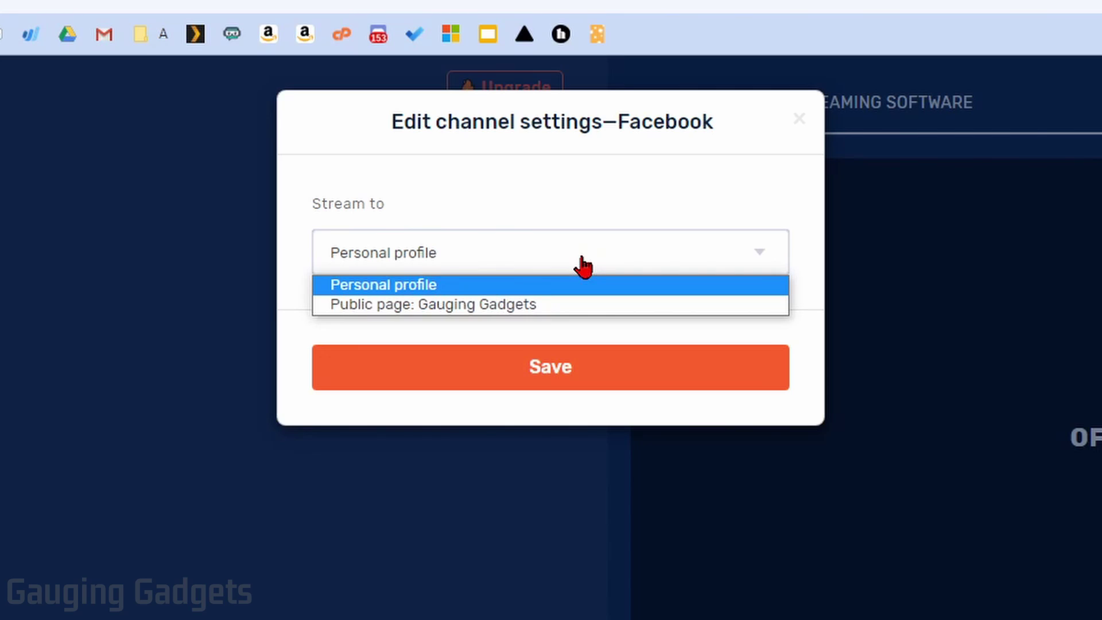
click(395, 308)
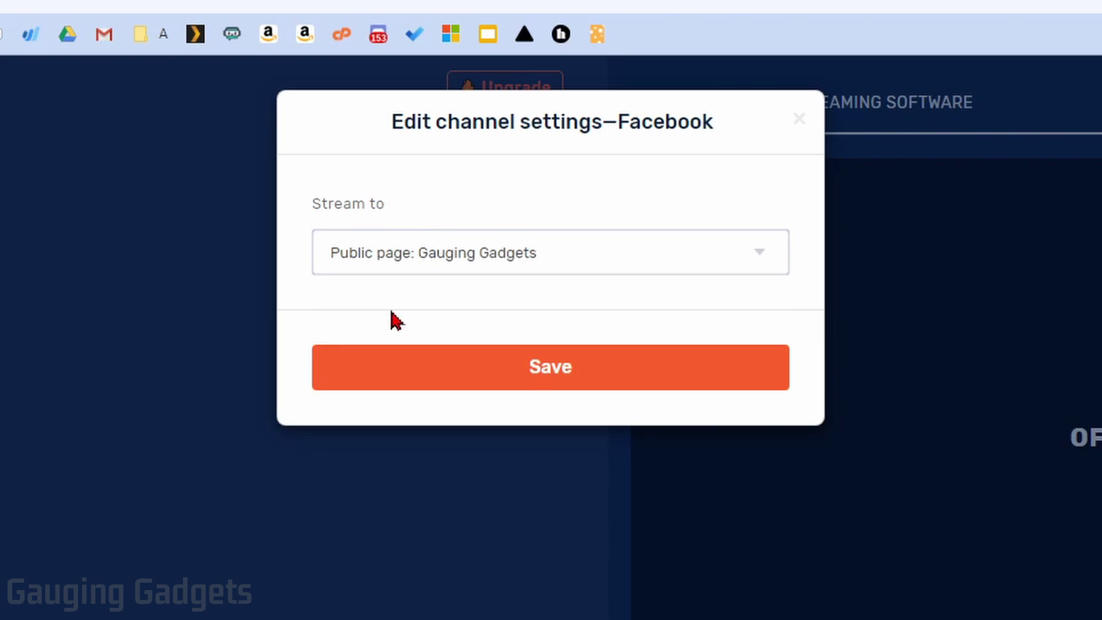
click(546, 368)
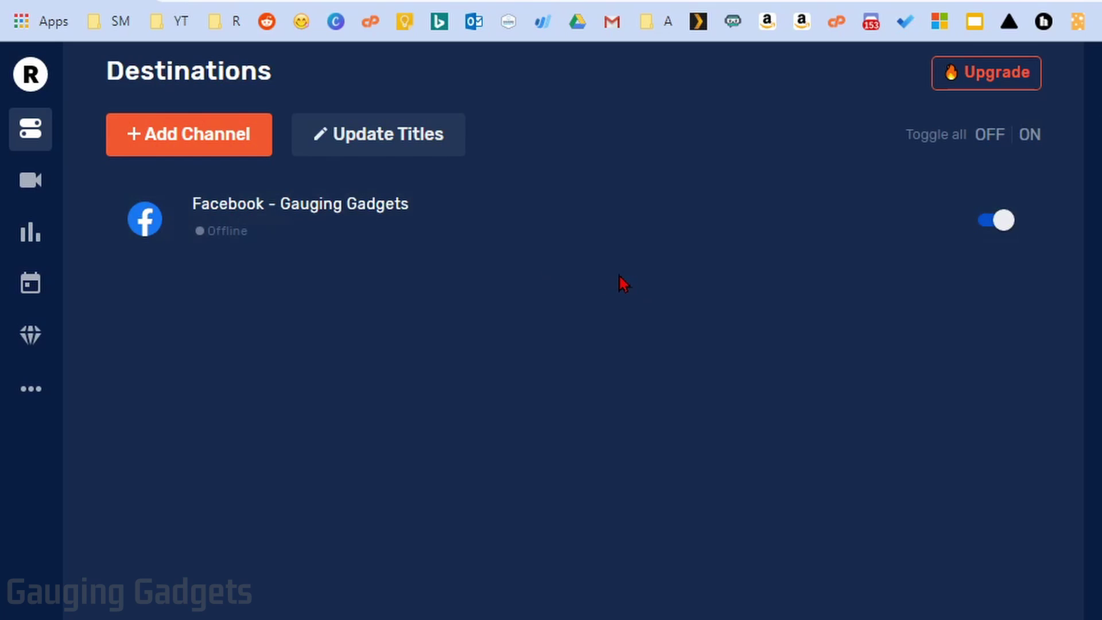
- Add another Restream channel using the Custom RTMP option
click(195, 144)
scroll(693, 229, down, 8)
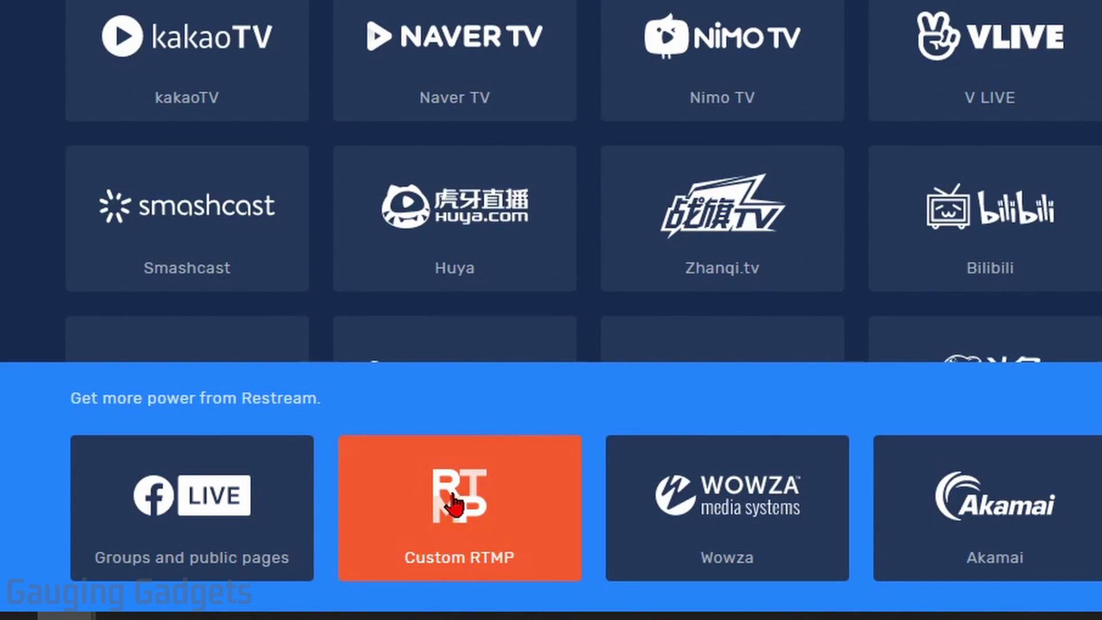
click(453, 511)
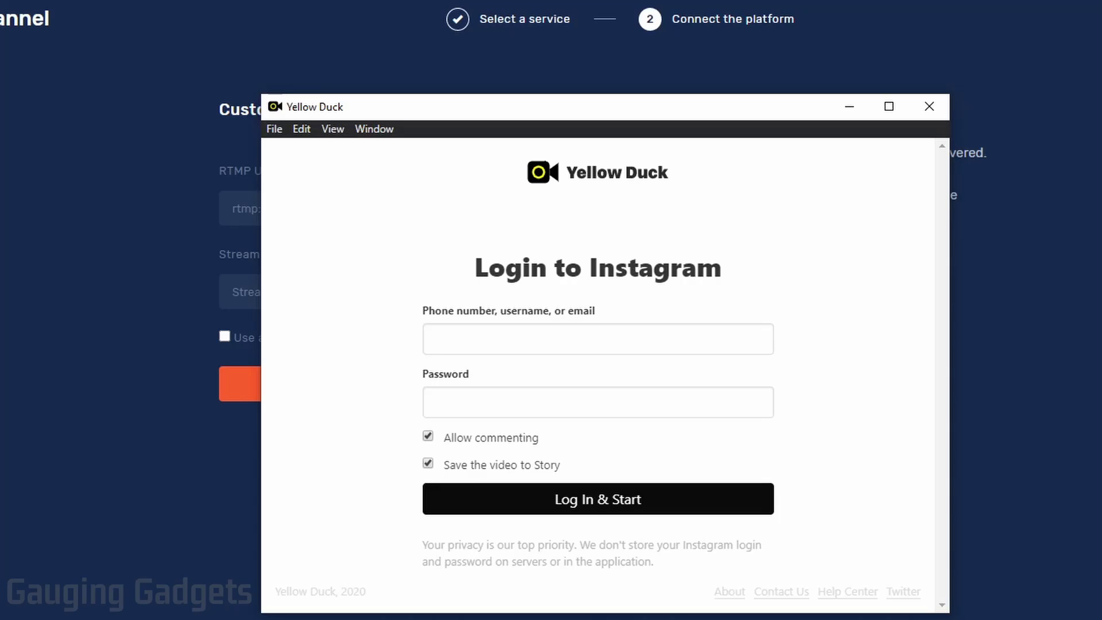
- Log in to Instagram in Yellow Duck with the account username and password to get RTMP details
click(550, 332)
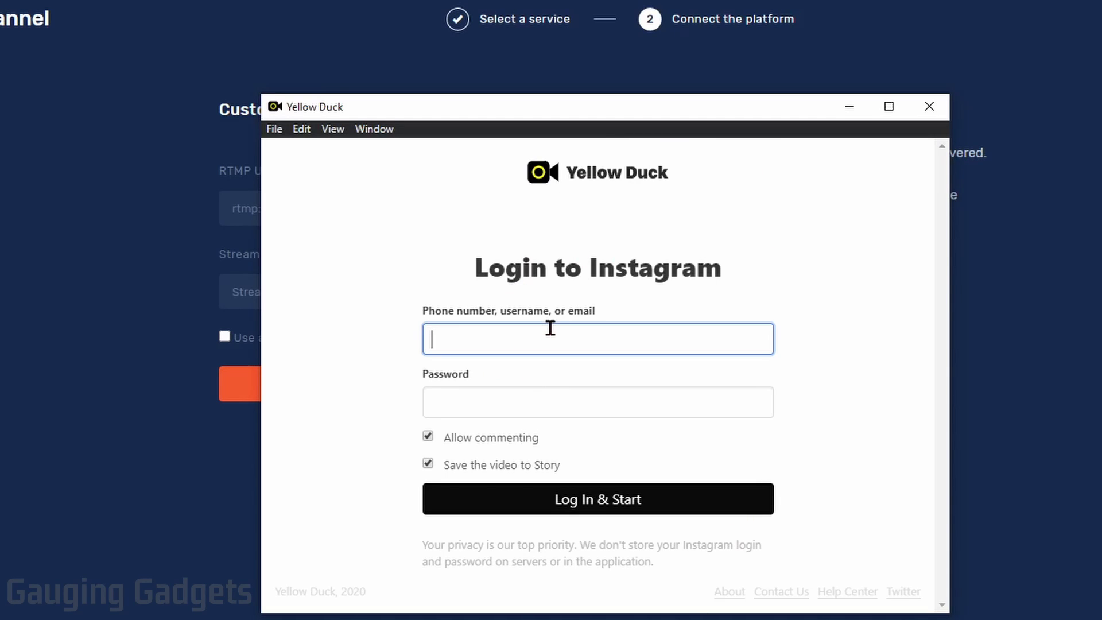
text(gauginggadget)
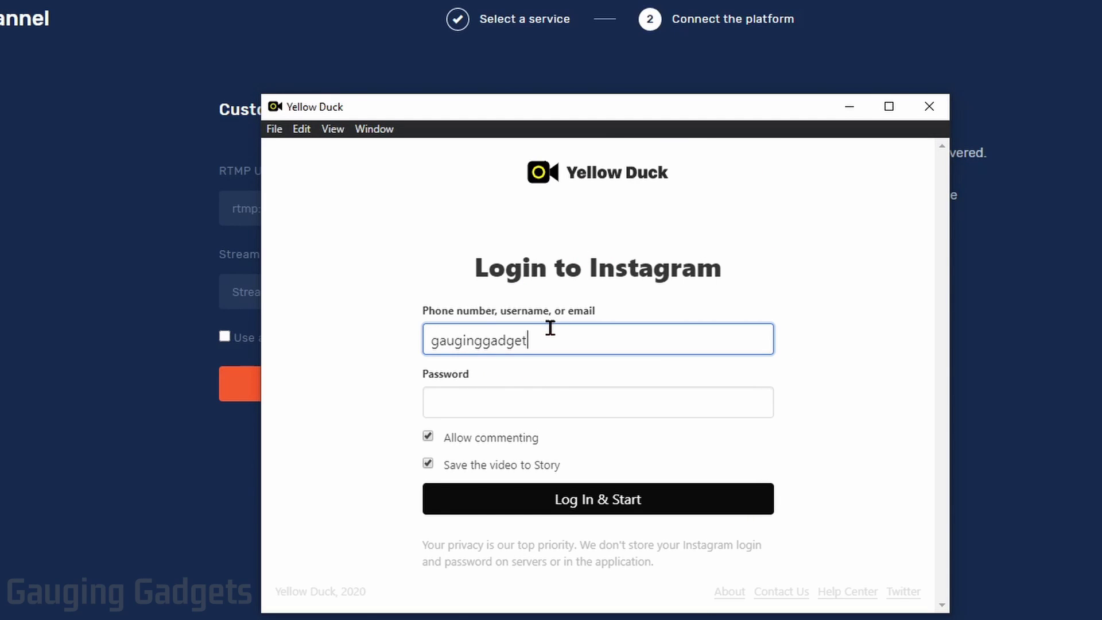
text(stest)
key(Tab)
key(ctrl+v)
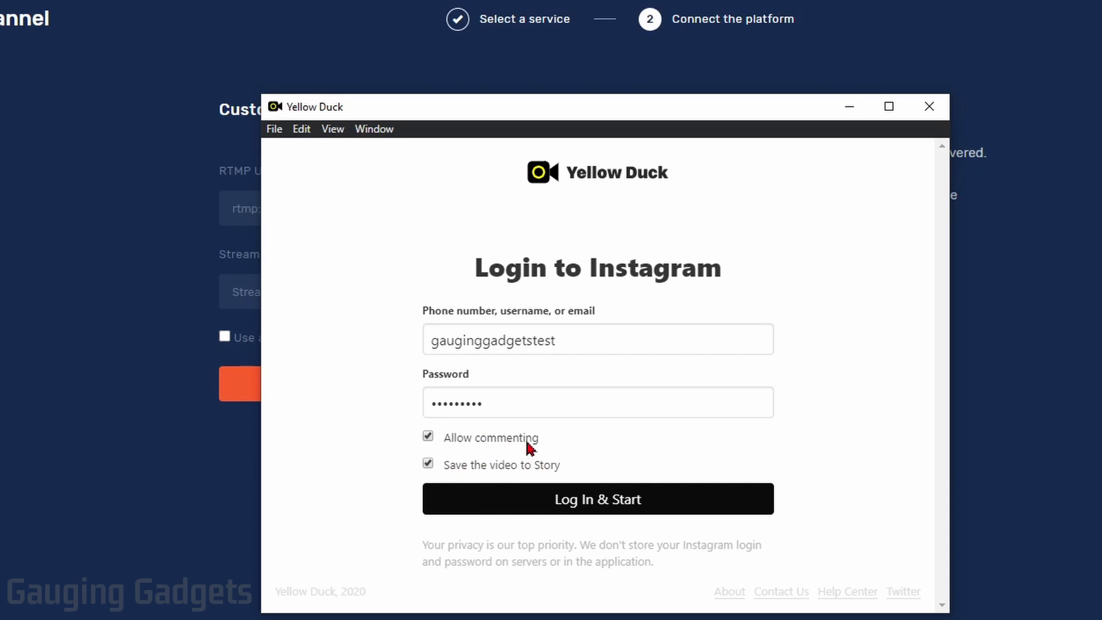
click(513, 404)
click(566, 345)
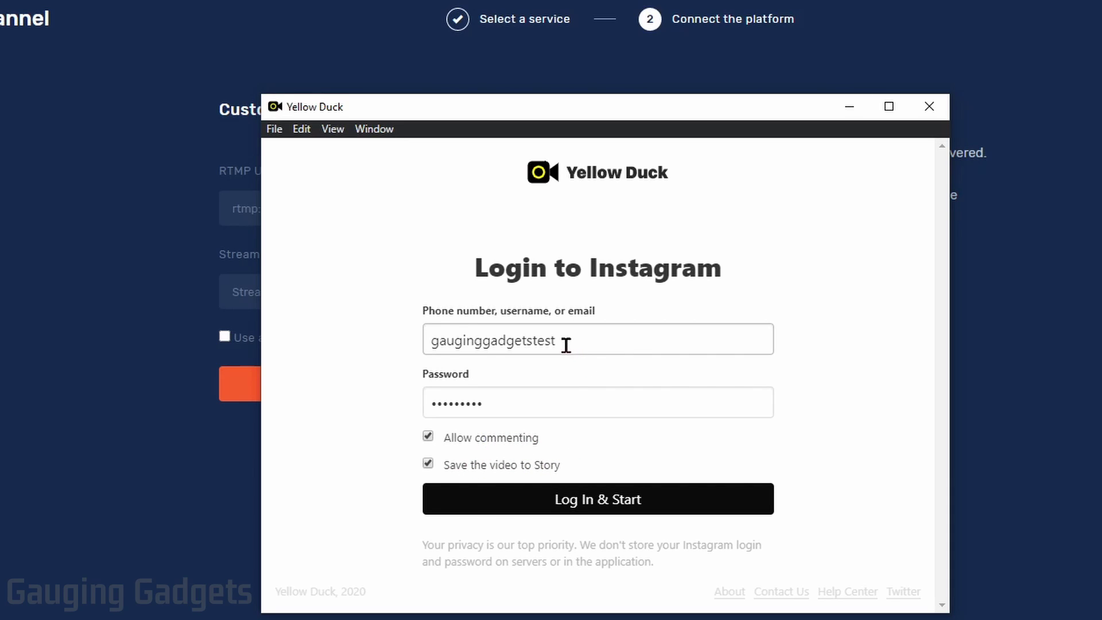
click(608, 505)
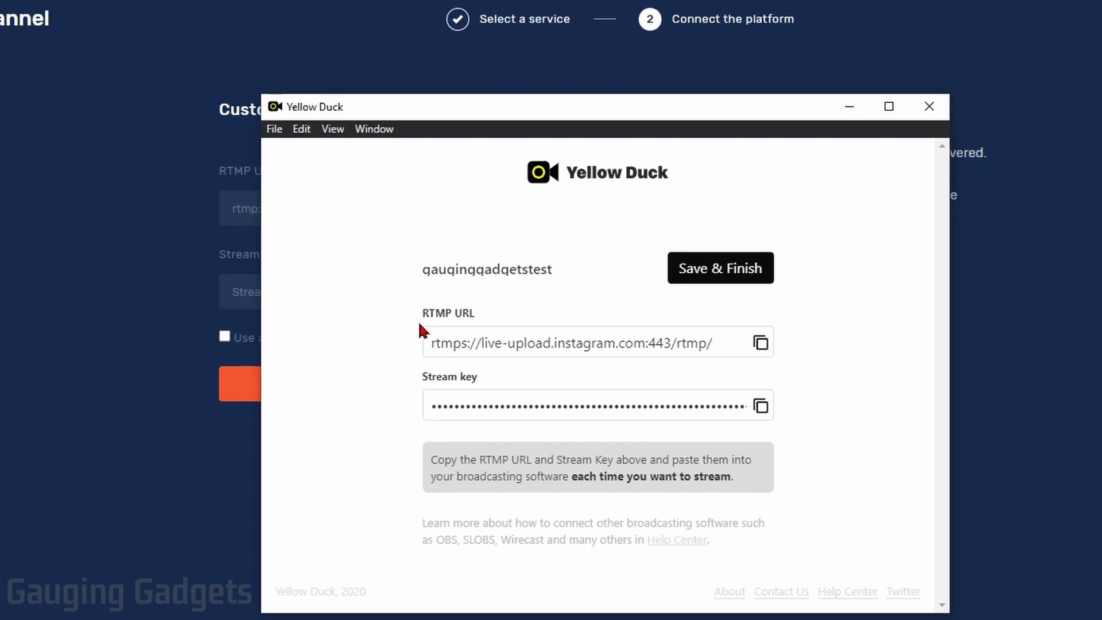
- Paste Yellow Duck's Instagram RTMP URL and stream key into the Custom RTMP form and add the channel
click(761, 344)
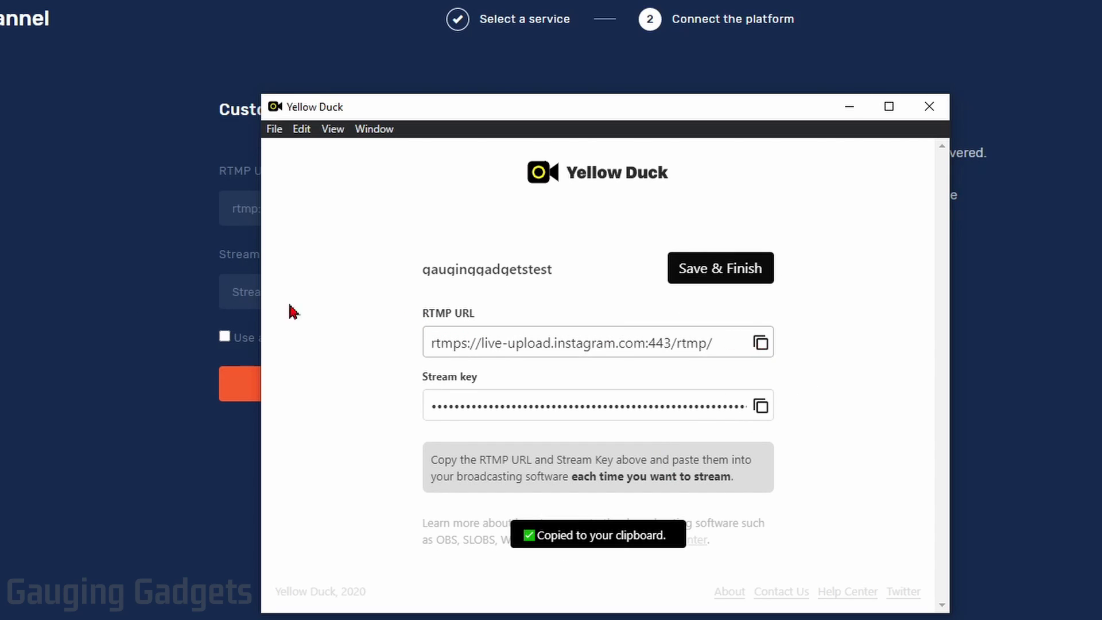
click(98, 283)
click(330, 213)
key(ctrl+v)
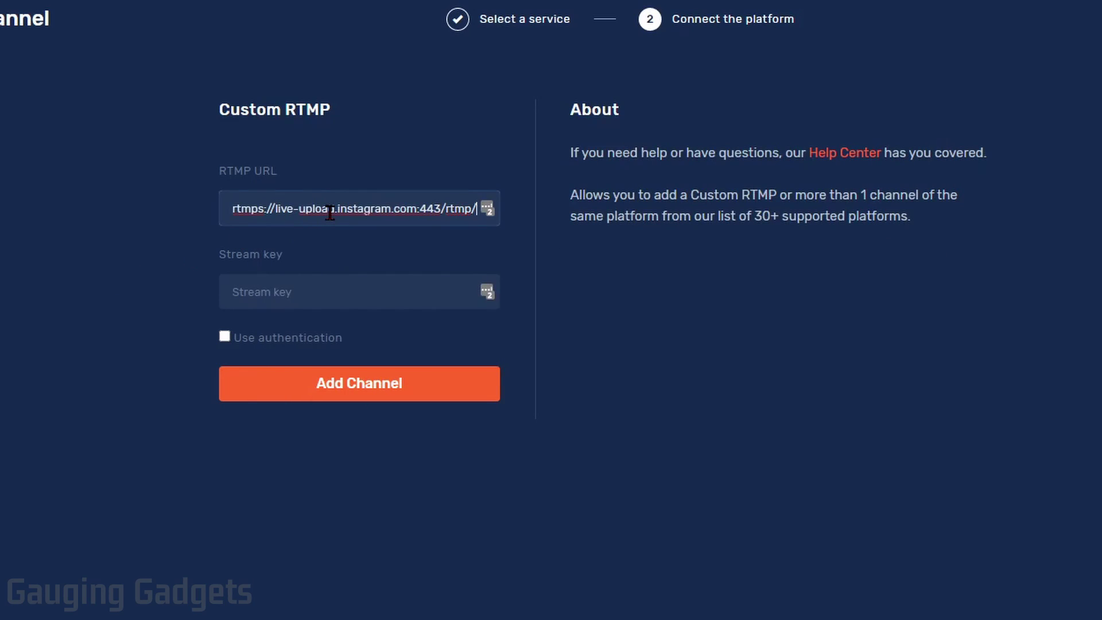
key(alt+Tab)
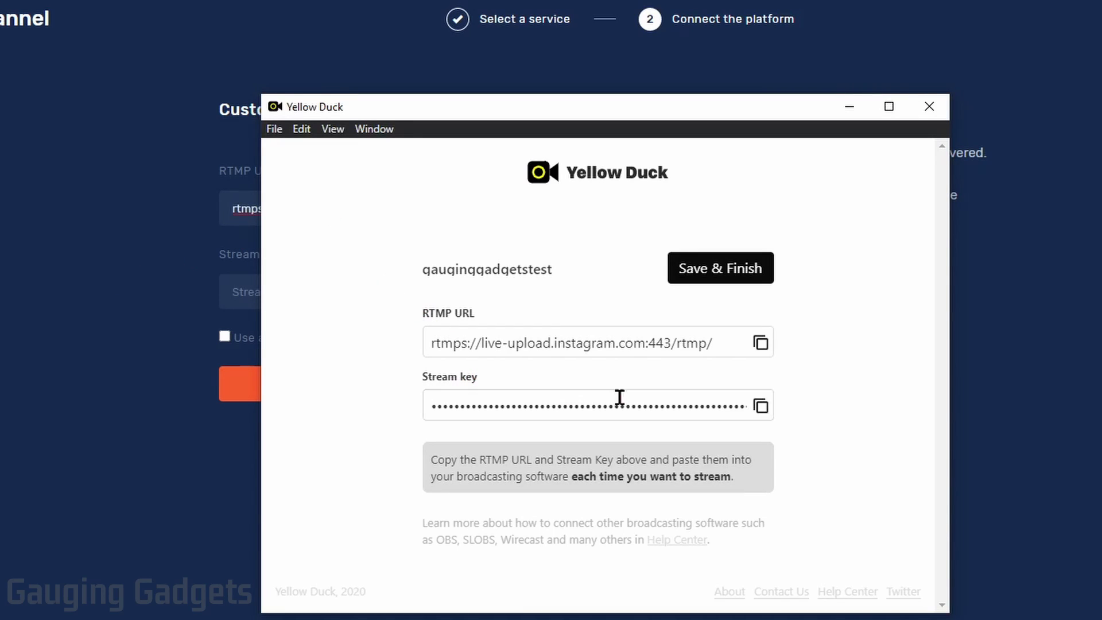
click(761, 407)
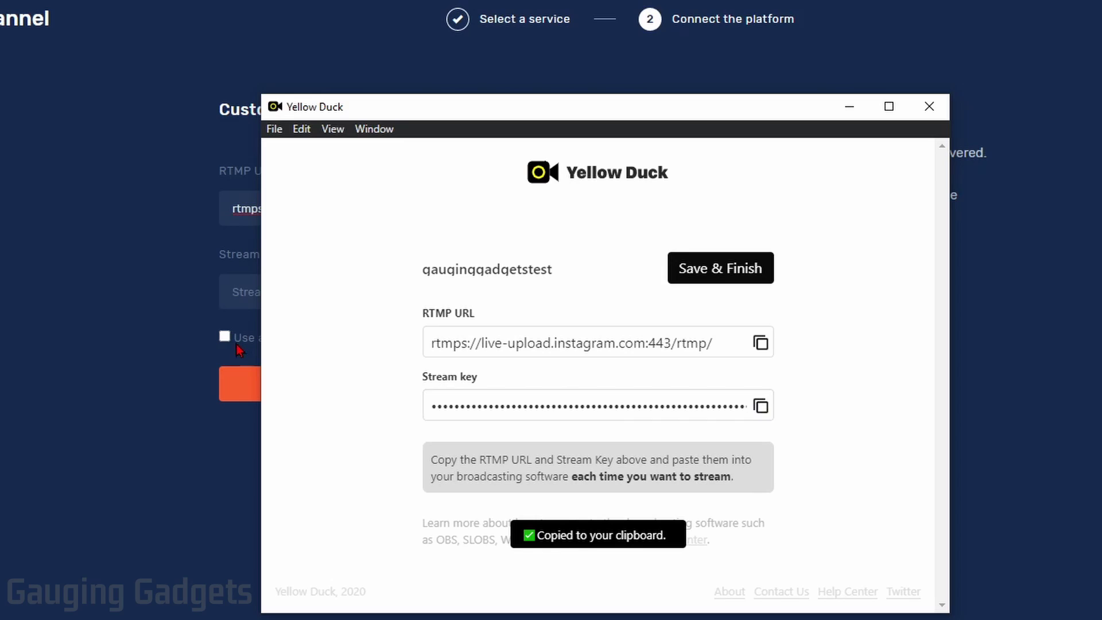
click(134, 314)
key(ctrl+v)
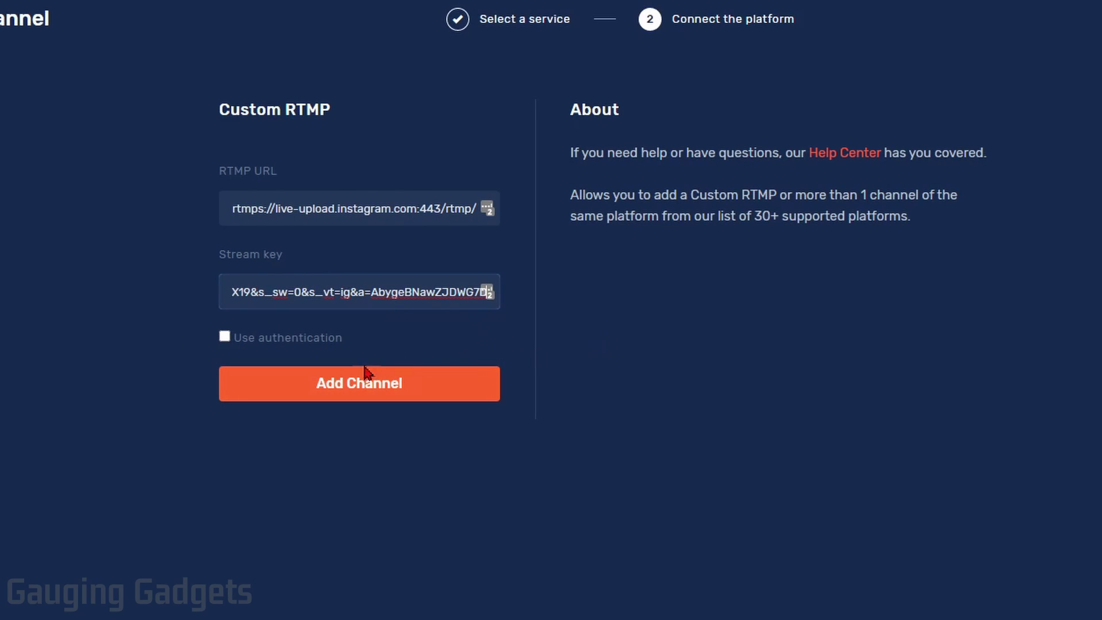
click(354, 390)
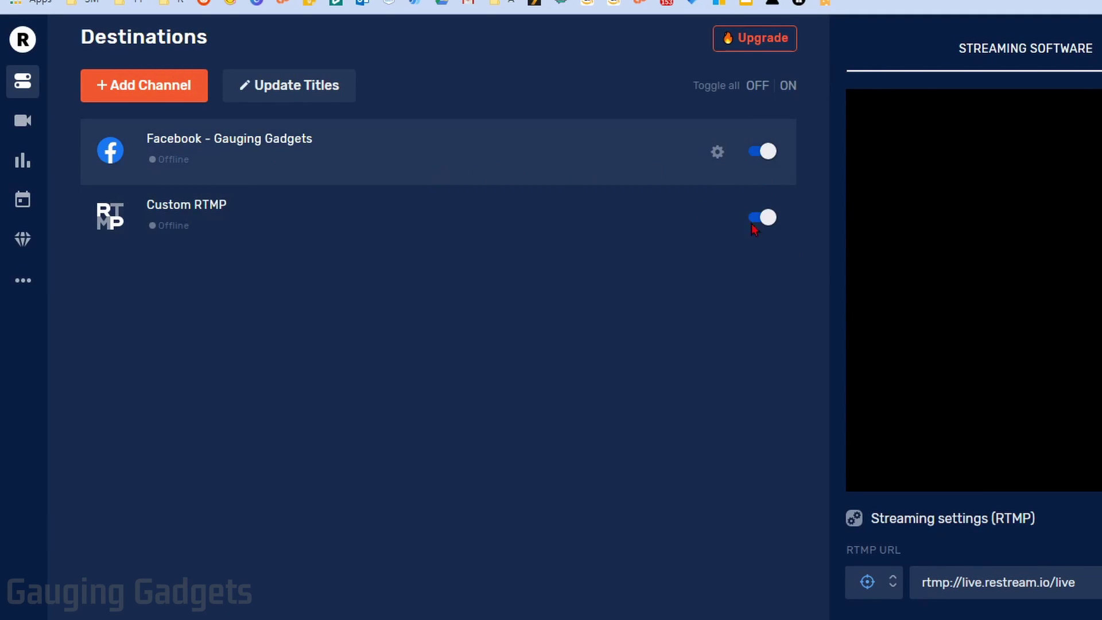
- Toggle the Facebook destination to review it beside the new Custom RTMP channel
click(757, 155)
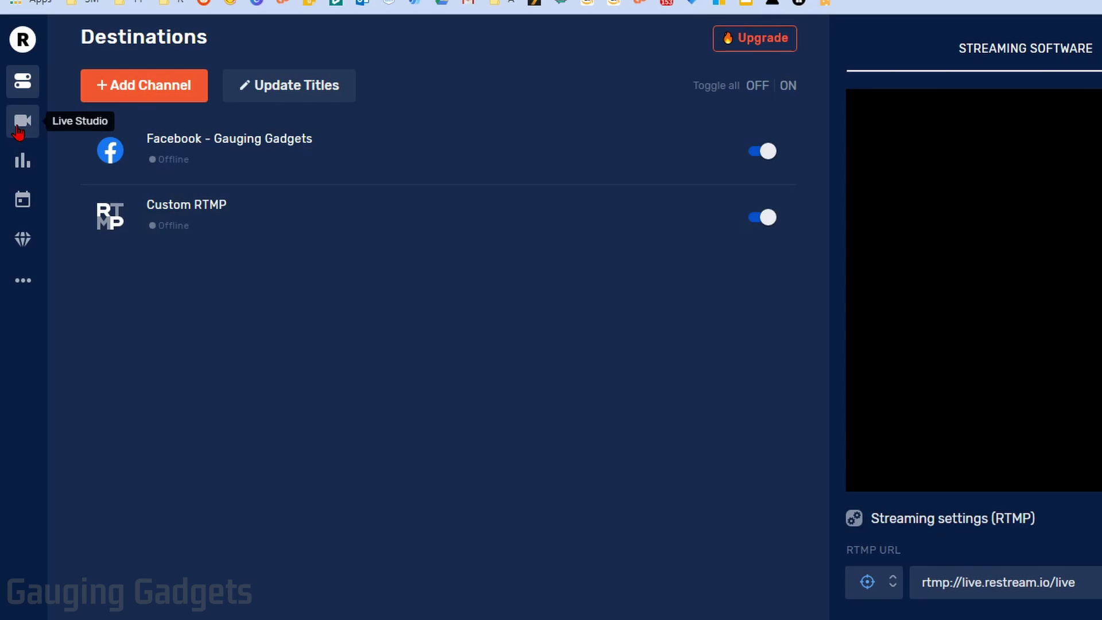
- Open Live Studio and allow microphone and camera access so the webcam preview shows
click(21, 126)
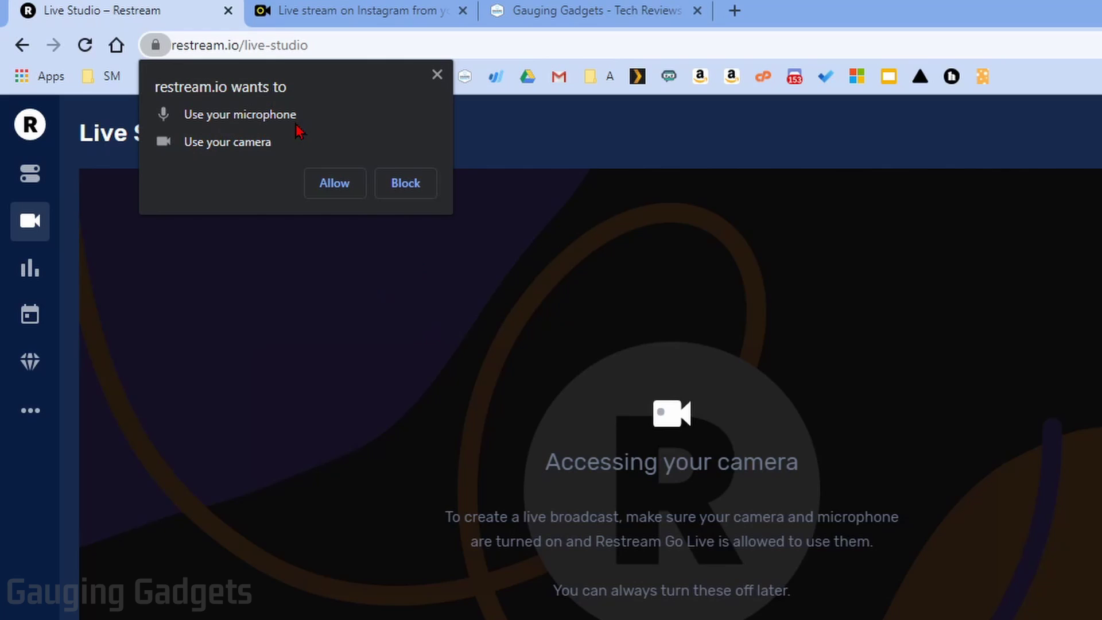
click(335, 185)
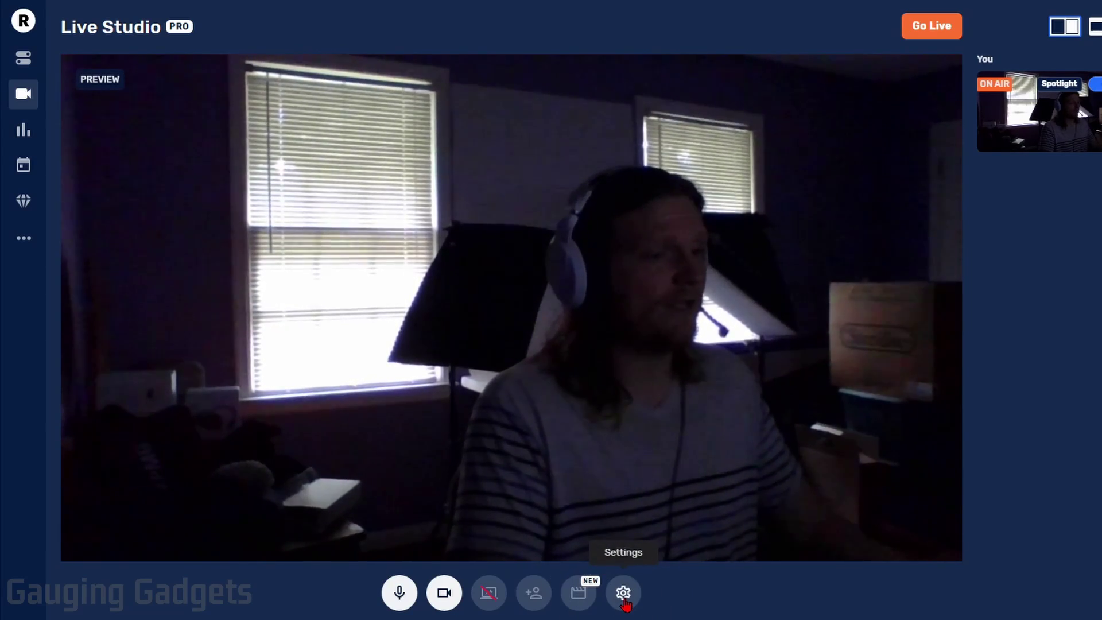
- Set the studio camera to Logitech HD Webcam C615 and bring up screen sharing
click(623, 596)
click(650, 523)
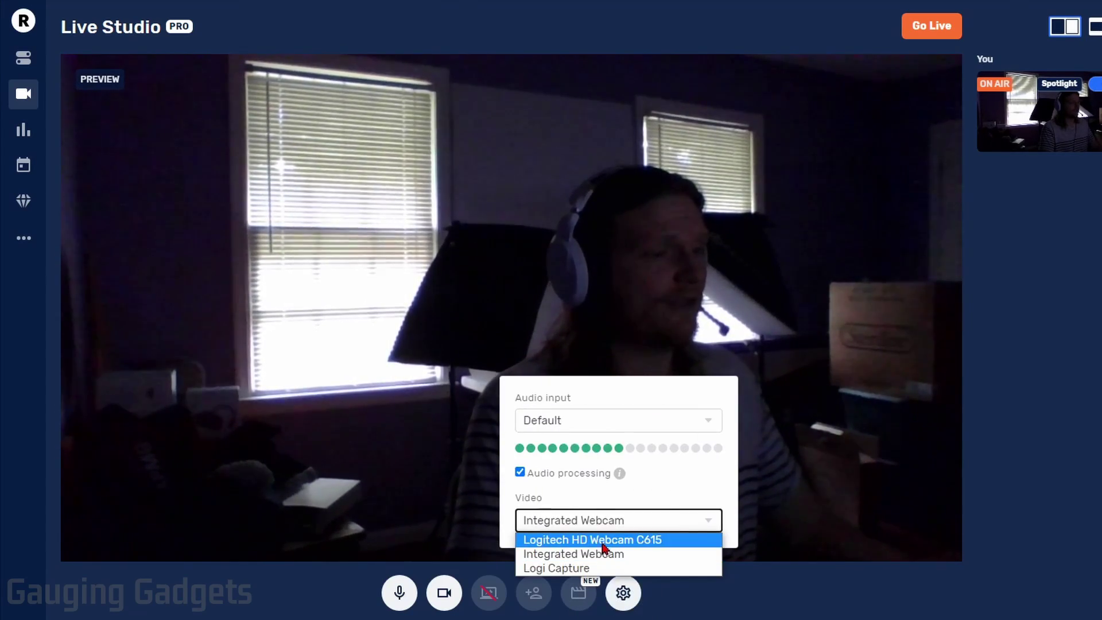
click(631, 539)
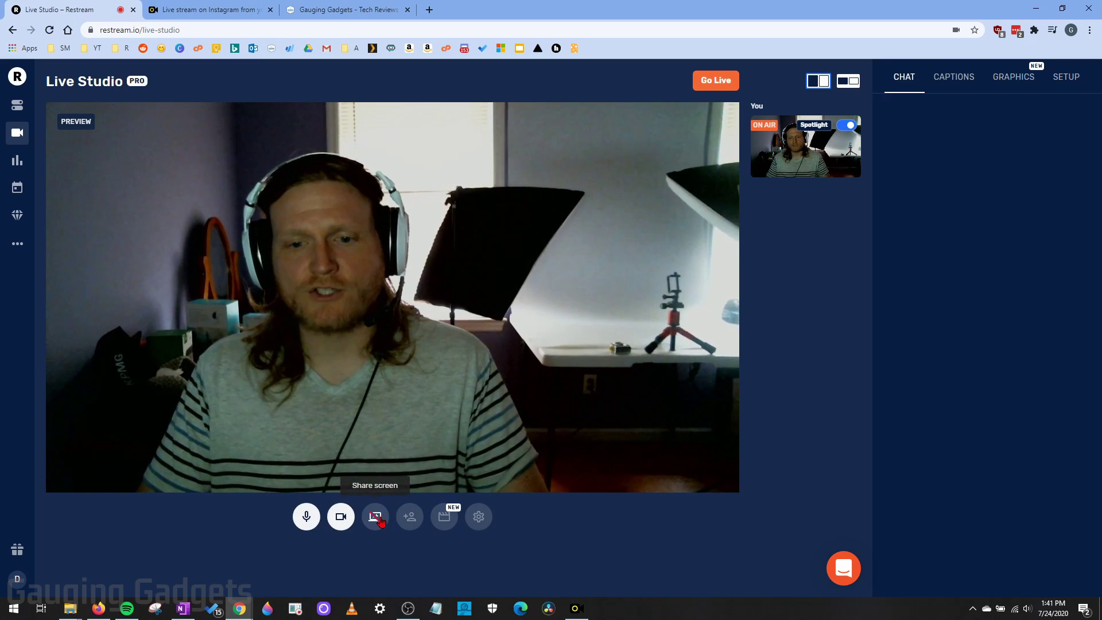
click(377, 516)
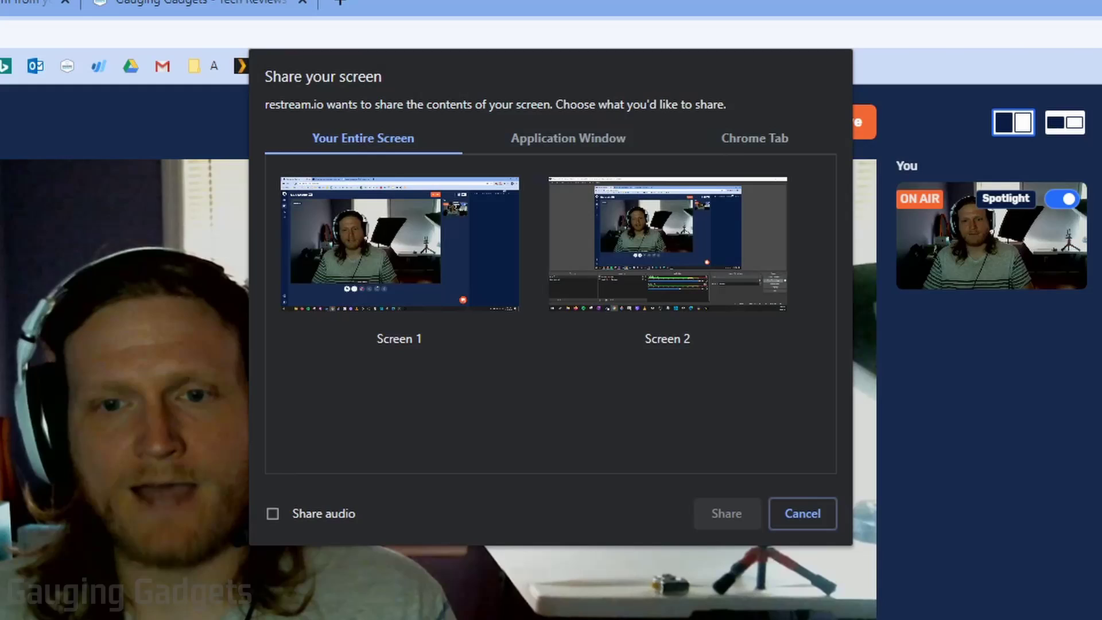
- Share the gauginggadgets.com Chrome tab as a second studio source
click(588, 140)
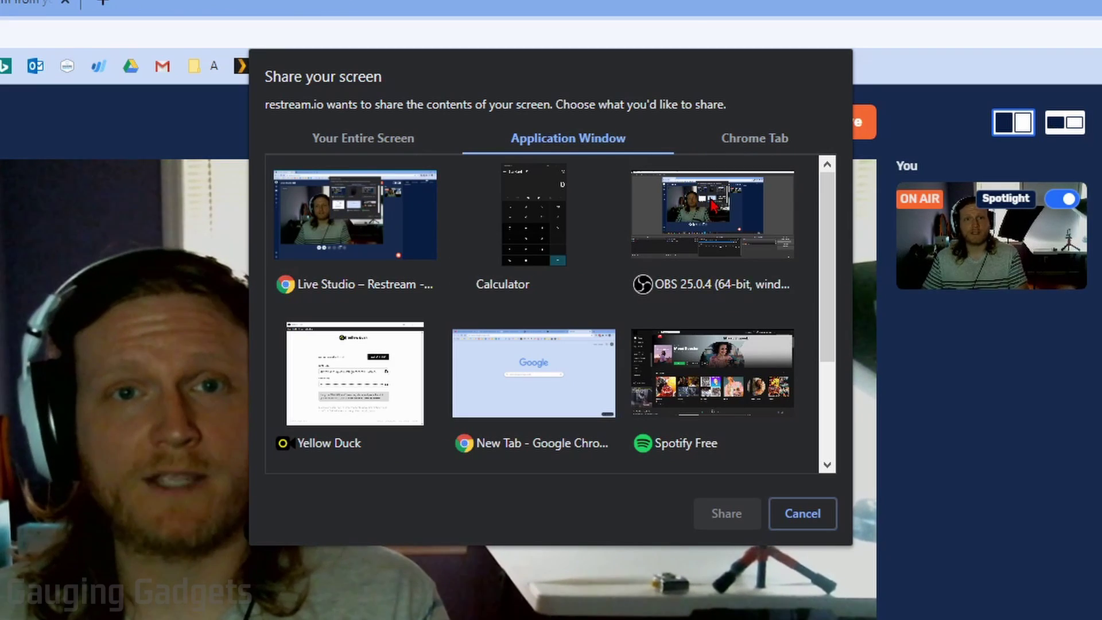
click(737, 137)
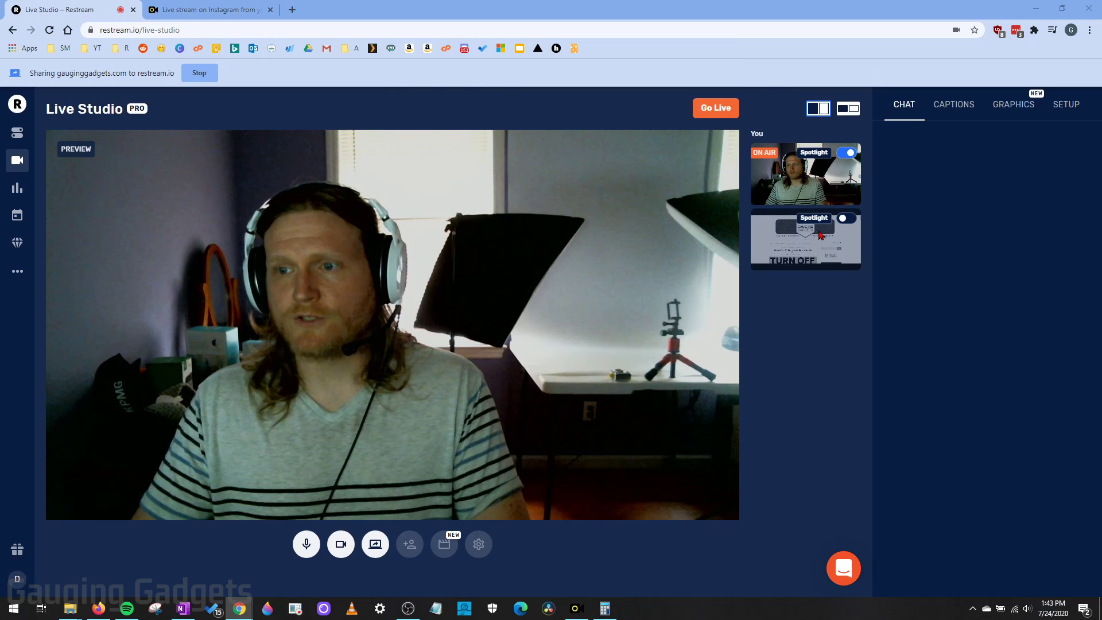
- Spotlight the shared website, switch to the side-by-side layout, then take the website off air
click(850, 222)
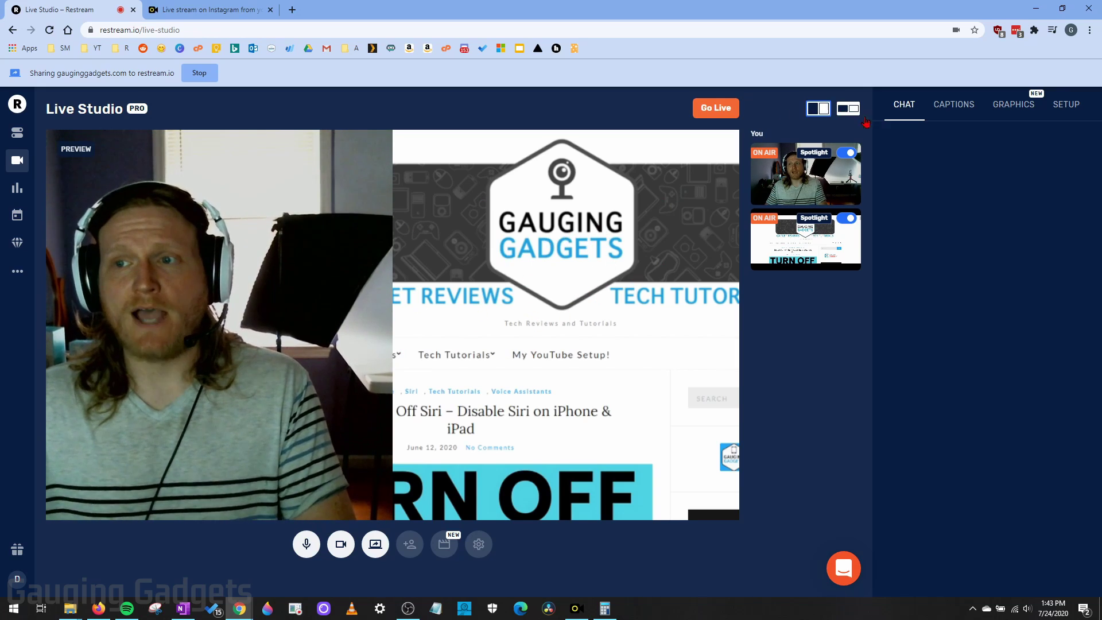
click(848, 109)
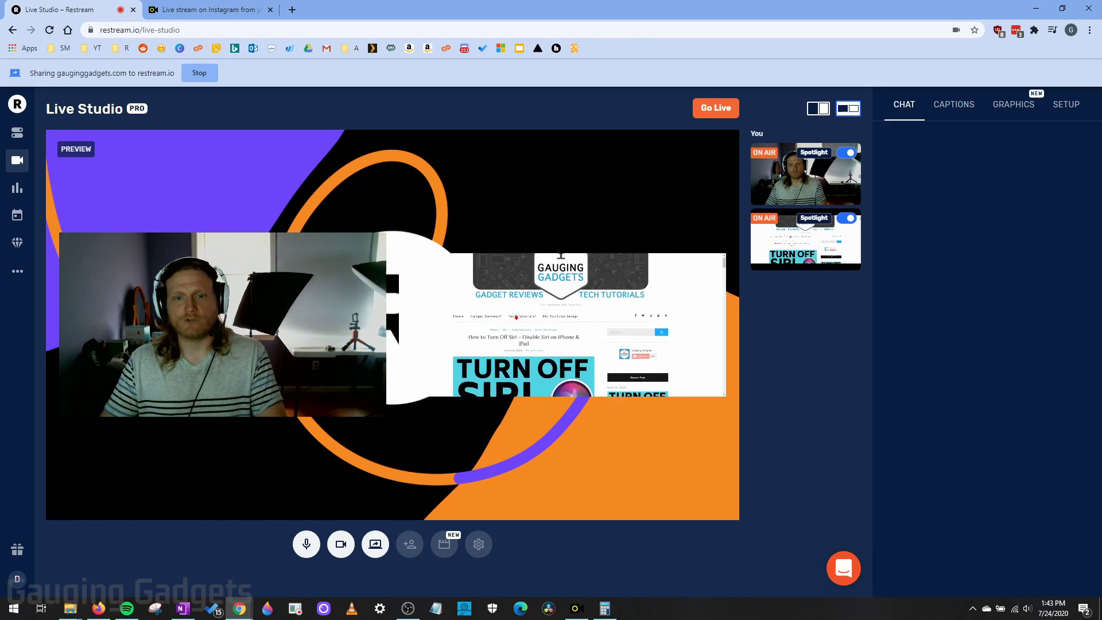
click(846, 218)
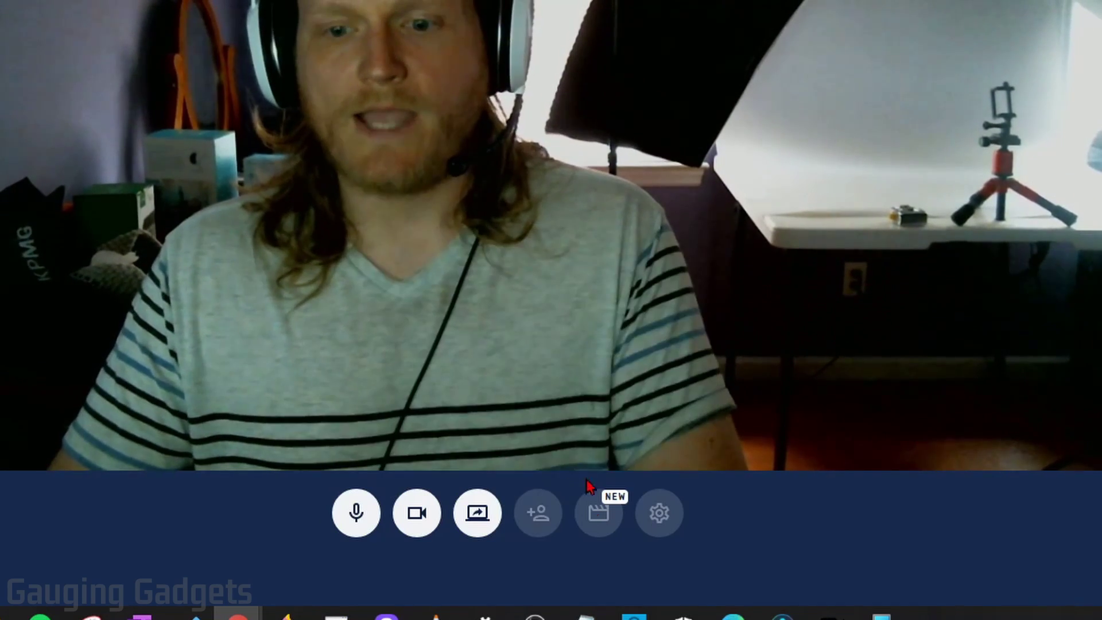
click(598, 513)
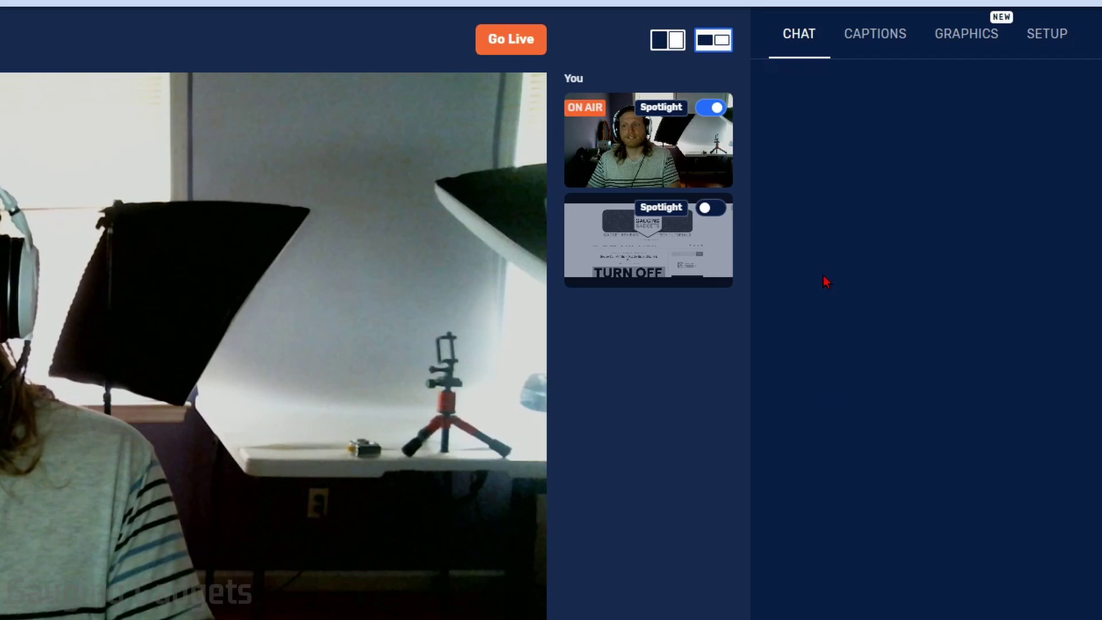
- Put the 'Subscribe now on YouTube' caption on stream
click(887, 43)
mouse_move(925, 267)
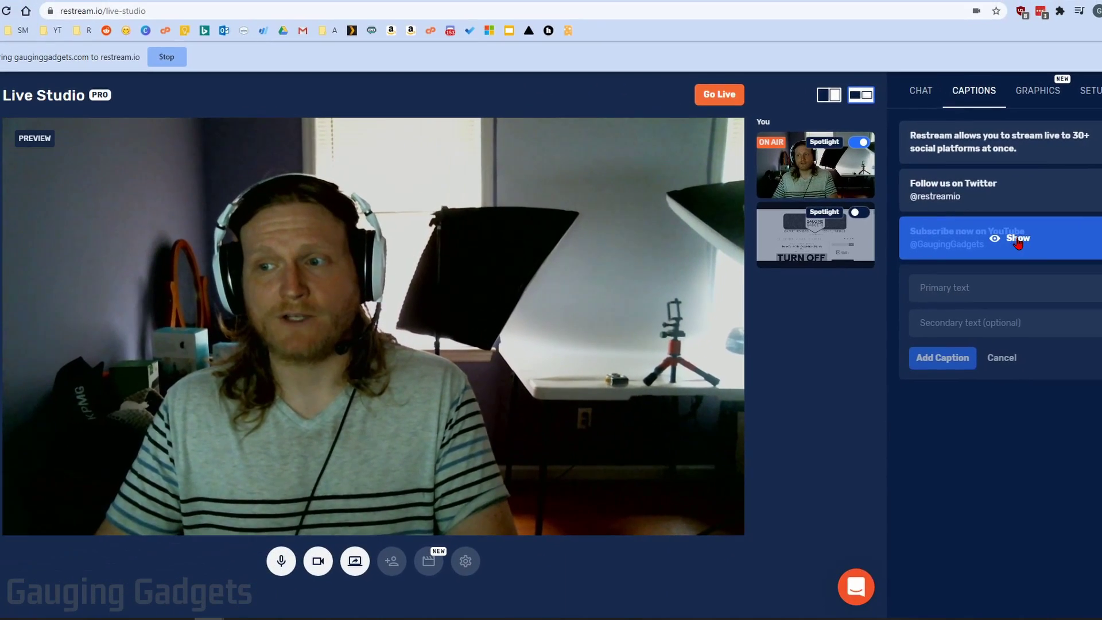
click(955, 248)
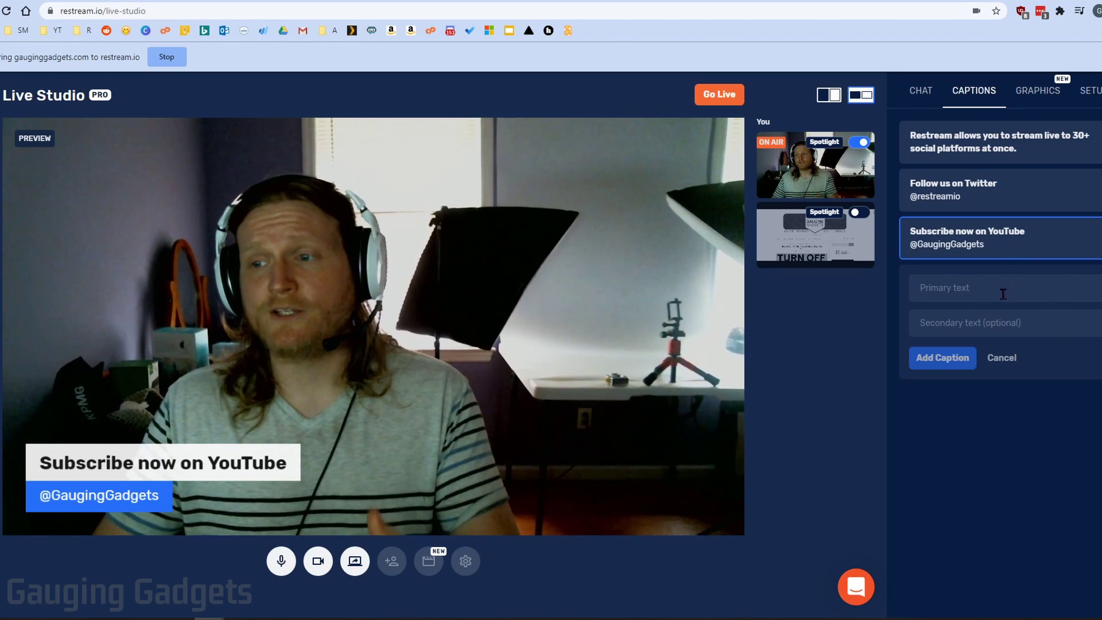
- Create a 'Follow me on Instagram' caption with the channel handle as secondary text
click(982, 292)
text(Follow me on Instagram)
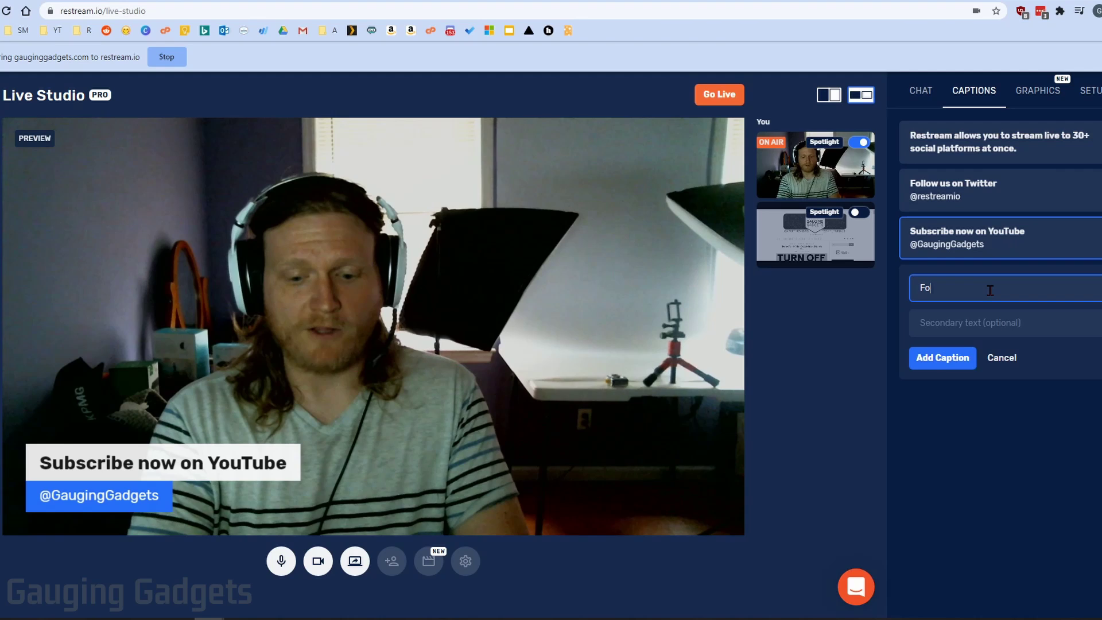
click(1023, 328)
click(964, 352)
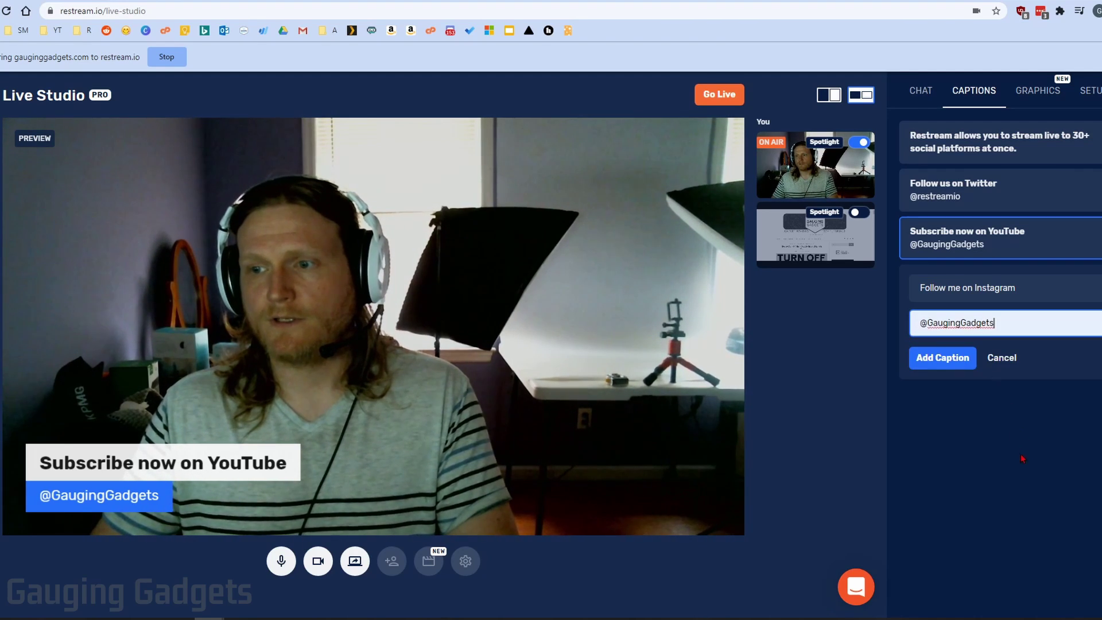
click(942, 358)
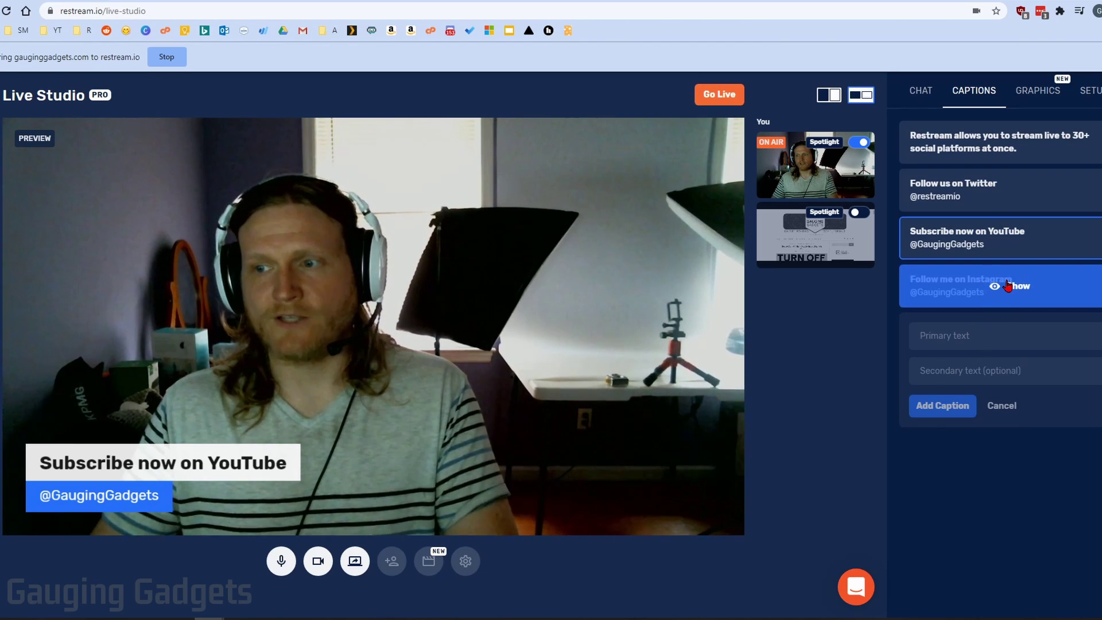
- Show the Instagram caption, swap to the YouTube one, then hide all captions
click(1008, 285)
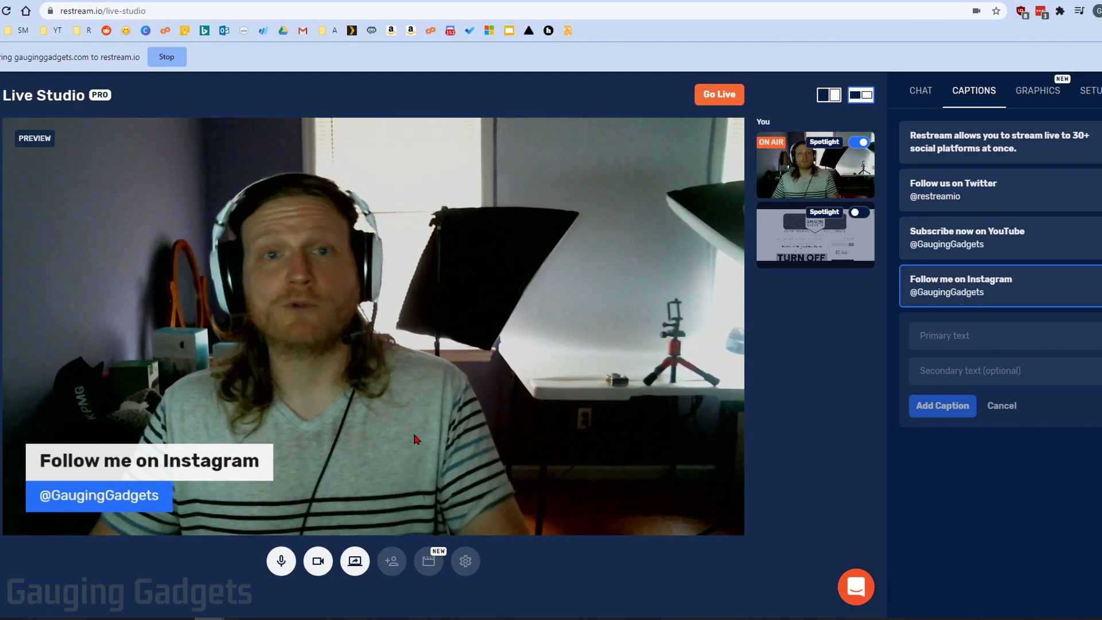
click(998, 241)
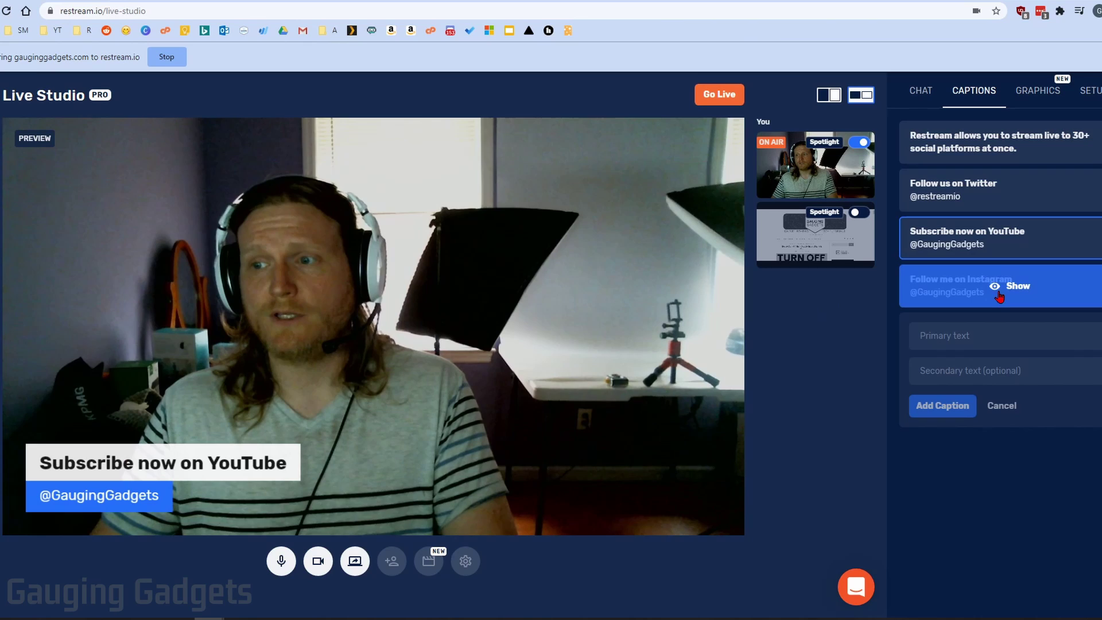
click(1002, 285)
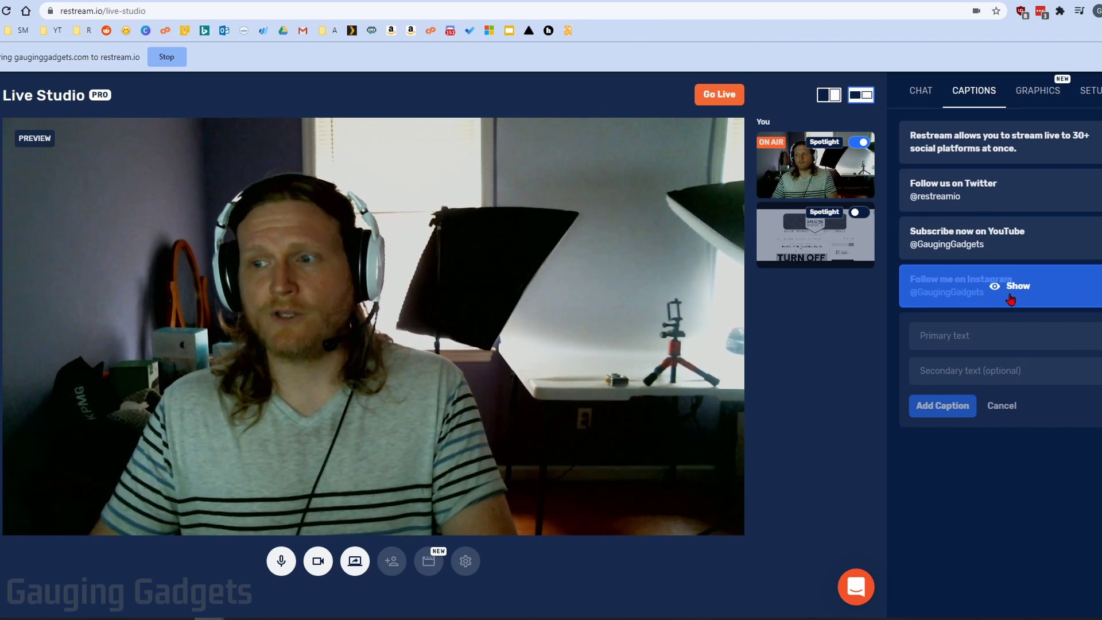
- Remove the Gauging Gadgets logo and toggle the Restream overlay on and off
click(1038, 92)
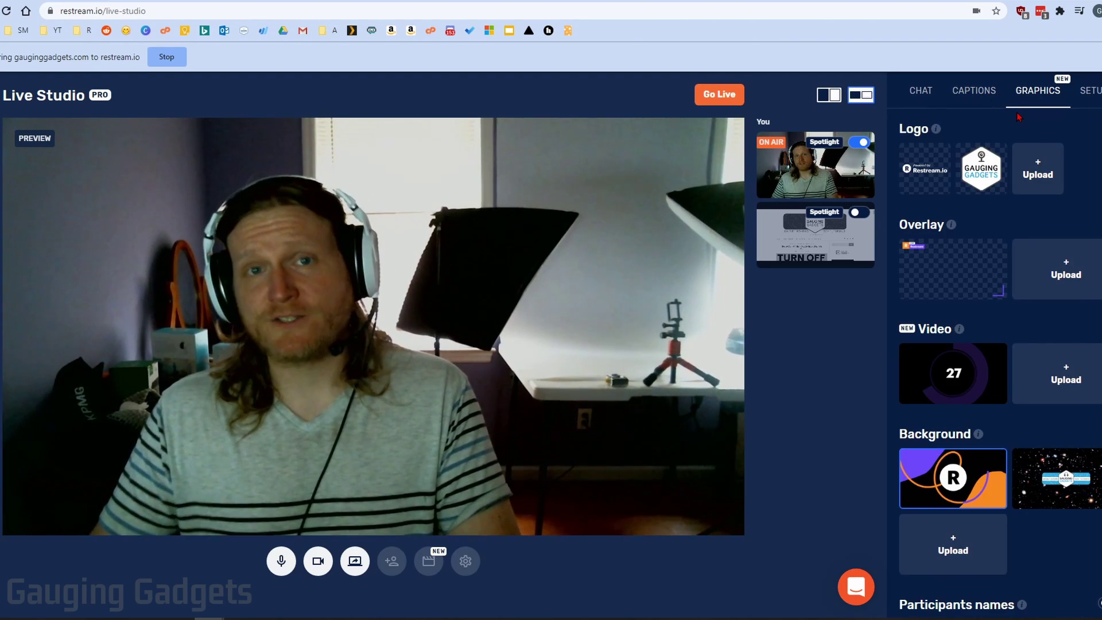
mouse_move(985, 178)
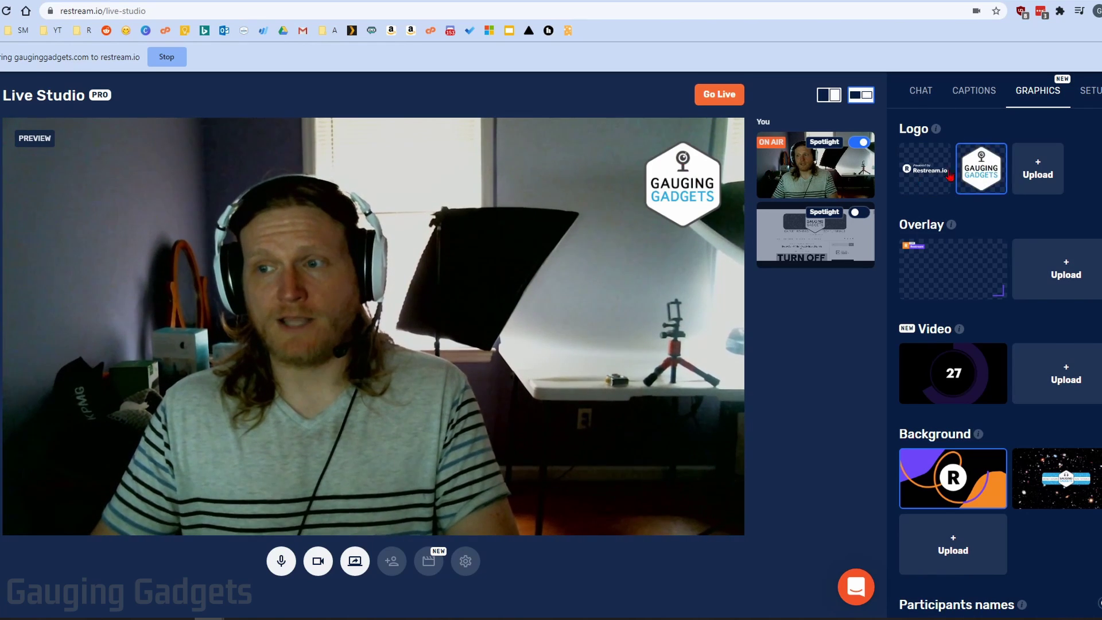
click(981, 169)
click(952, 264)
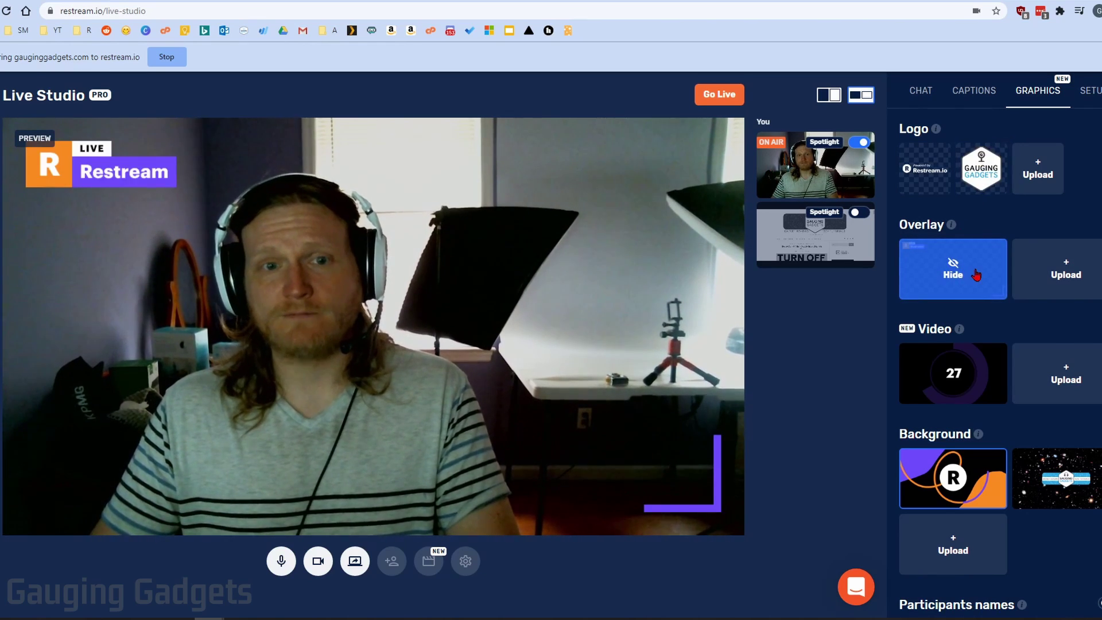
click(969, 276)
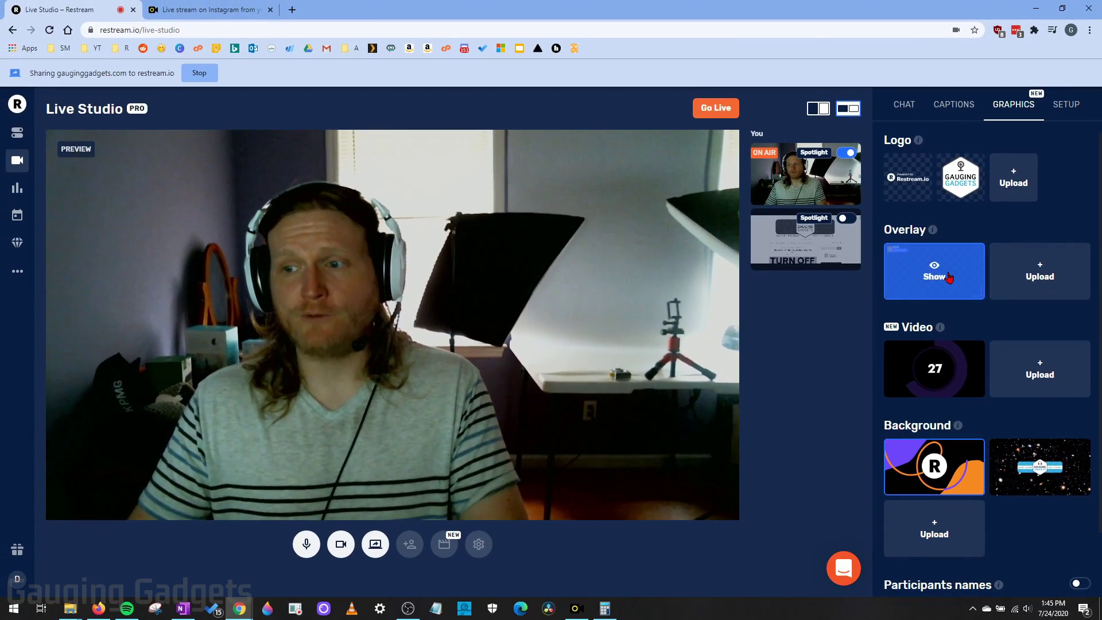
- Apply the starry space background and label participants 'Gauging Gadgets'
mouse_move(1042, 477)
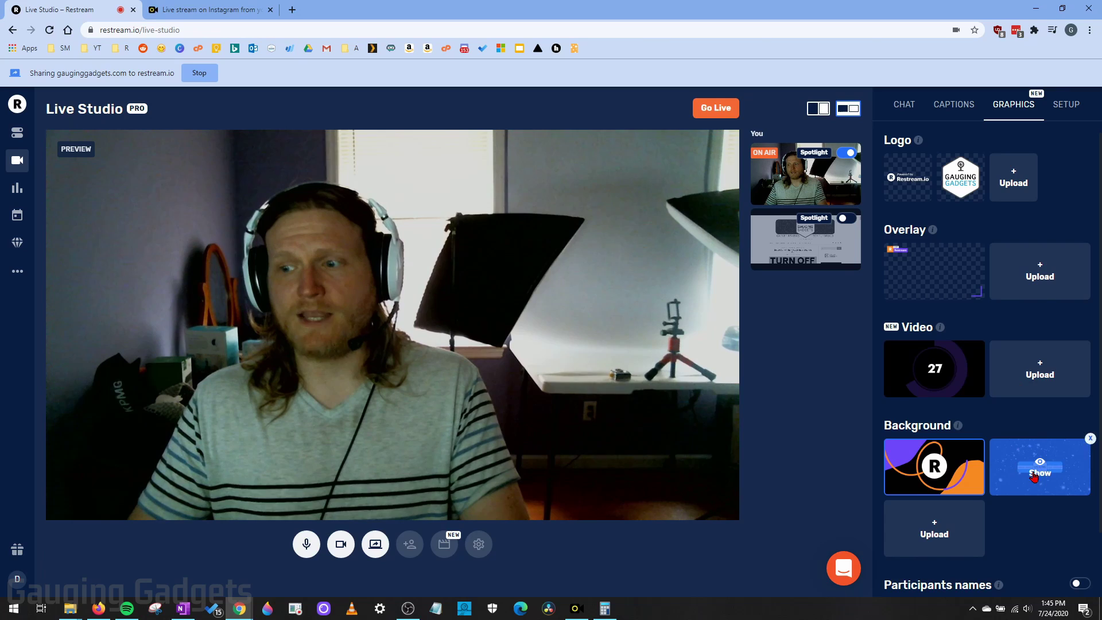
click(847, 218)
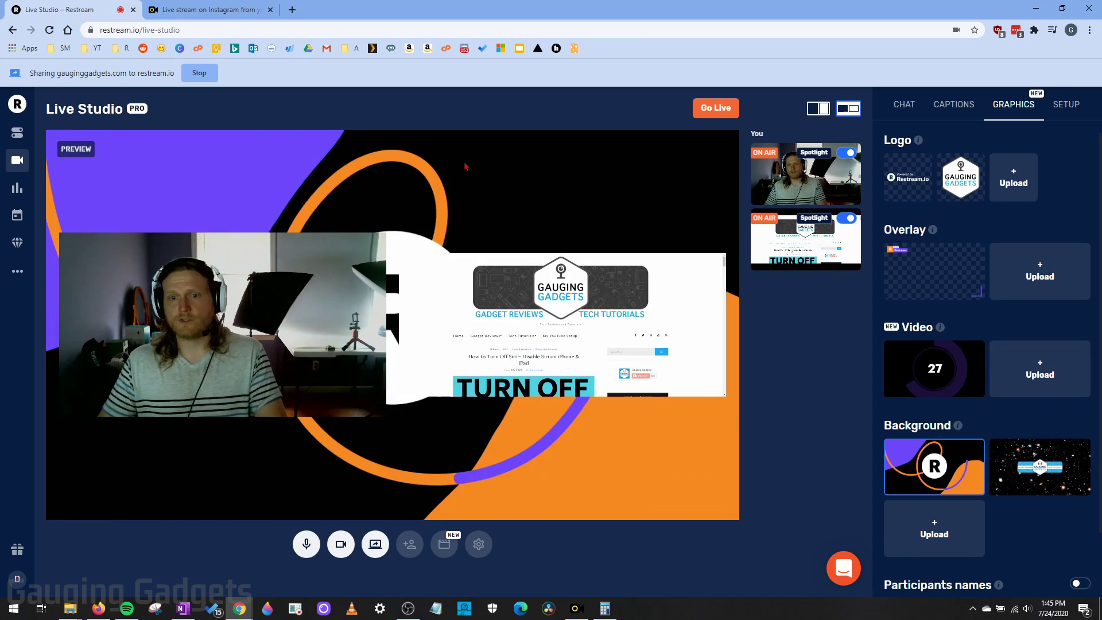
mouse_move(1056, 466)
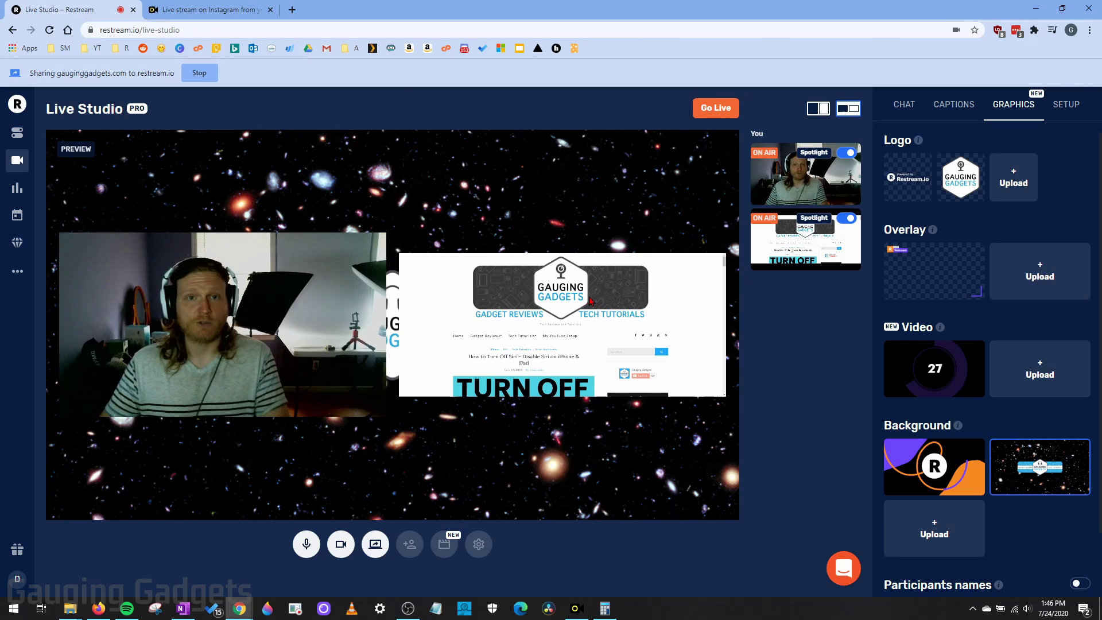
scroll(1016, 495, down, 2)
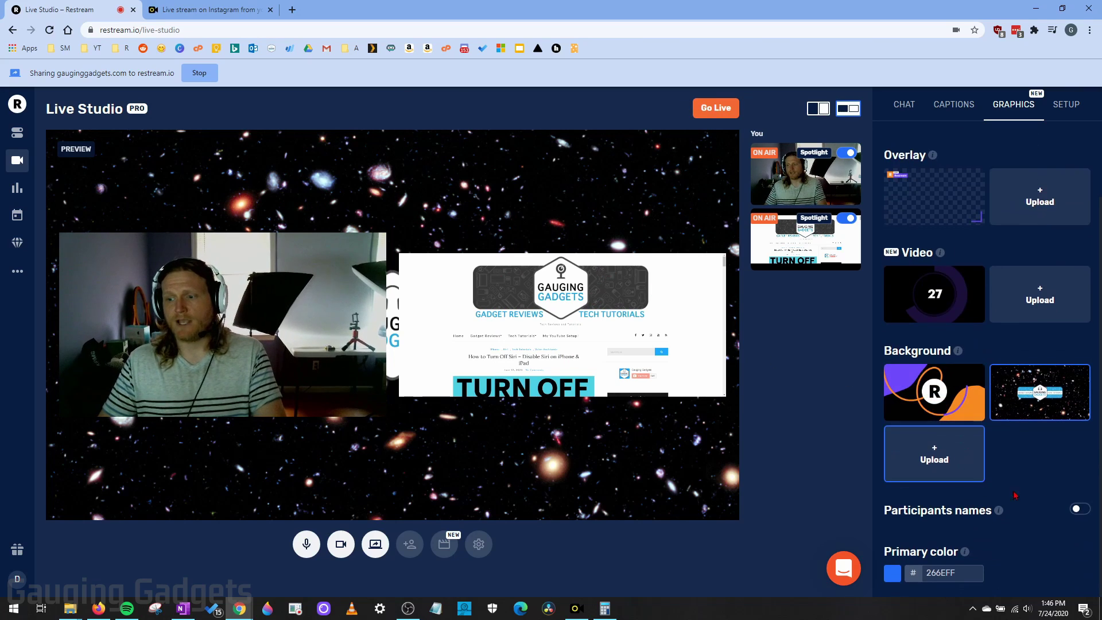
click(1081, 509)
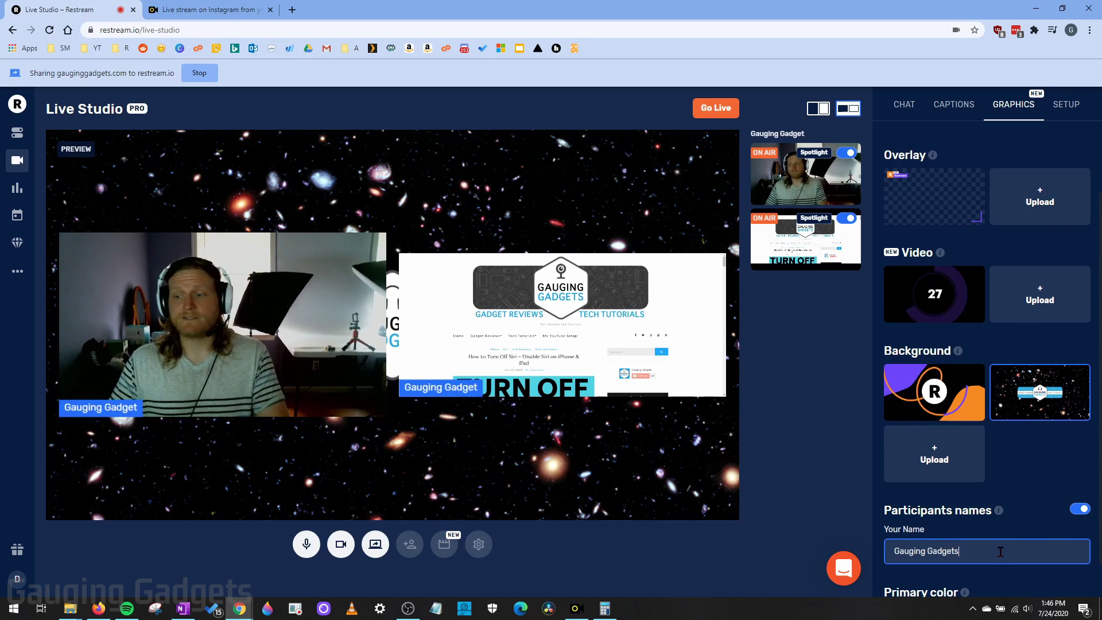
click(497, 344)
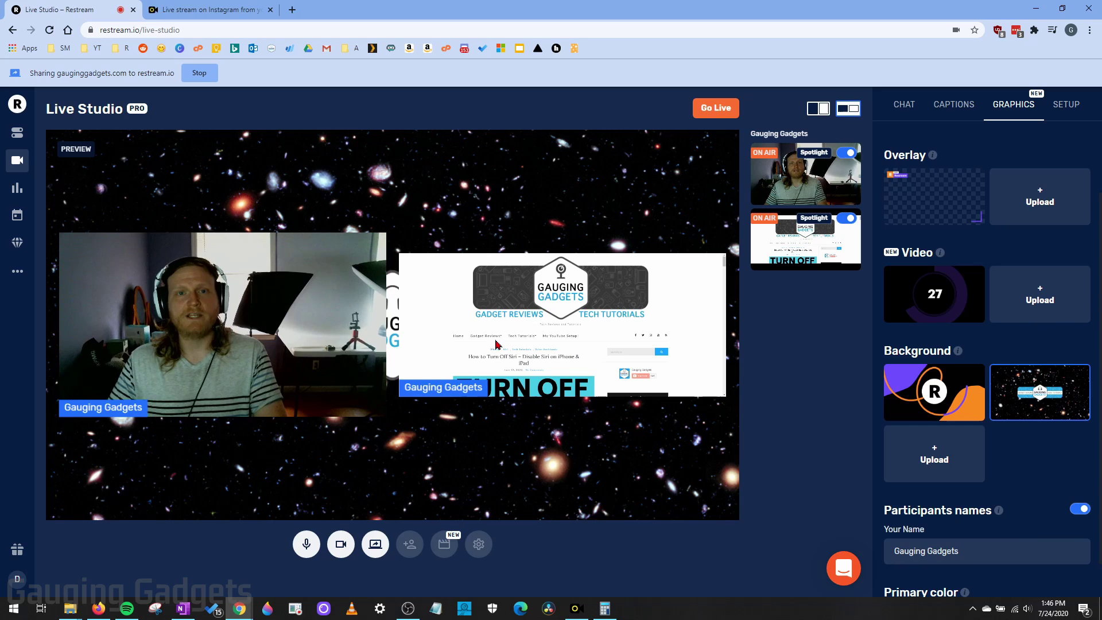
scroll(941, 532, down, 1)
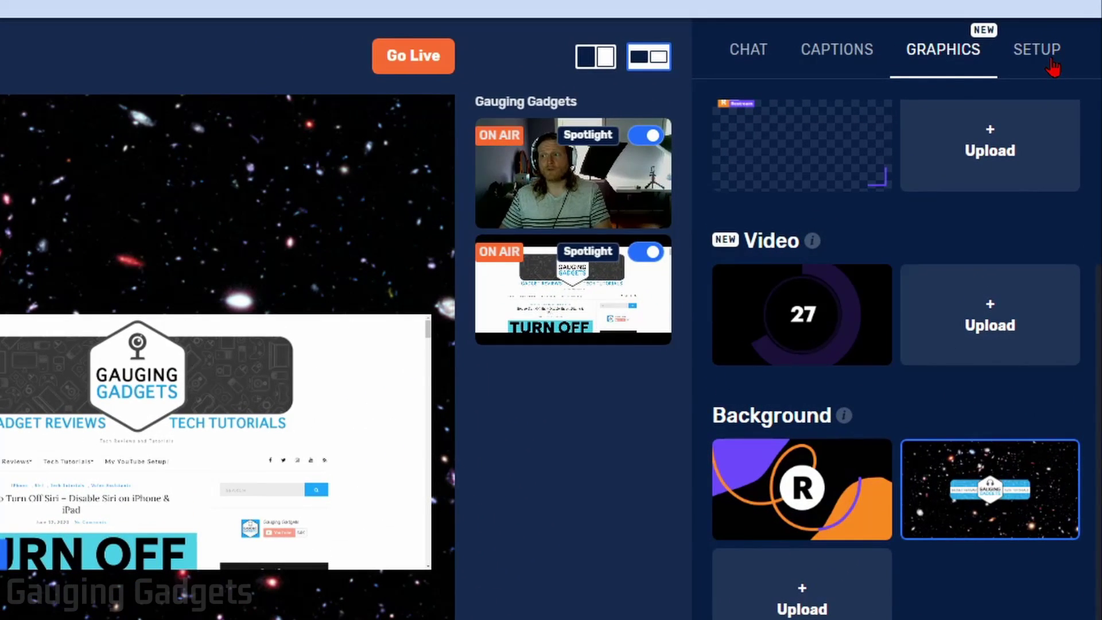
- Check the titles and Facebook/Custom RTMP destinations in Setup, then show the chat panel
click(1037, 51)
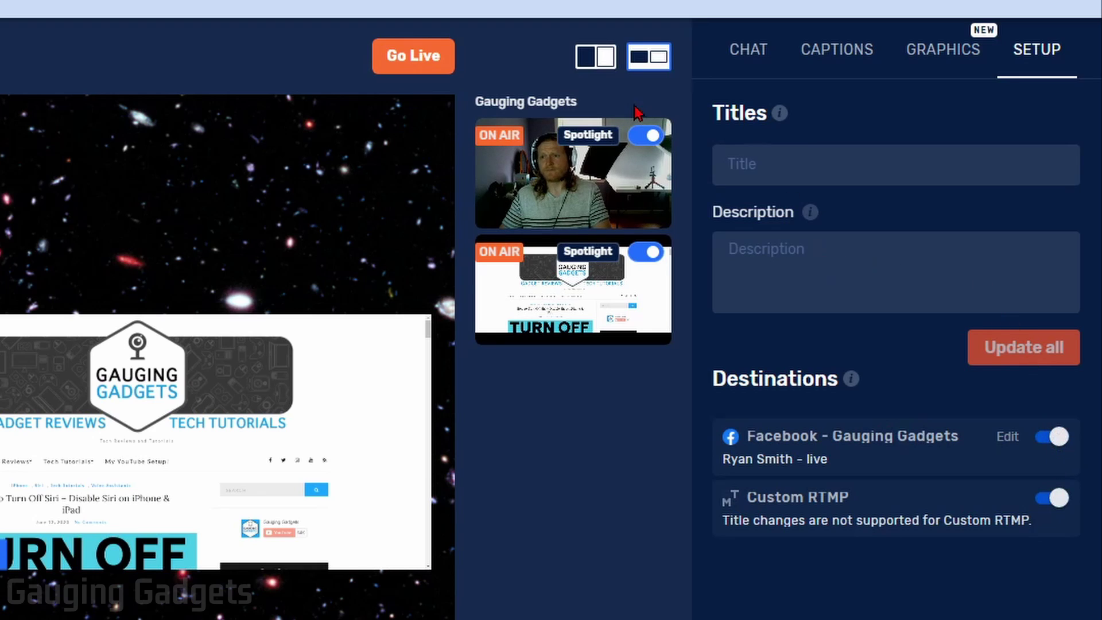
click(752, 74)
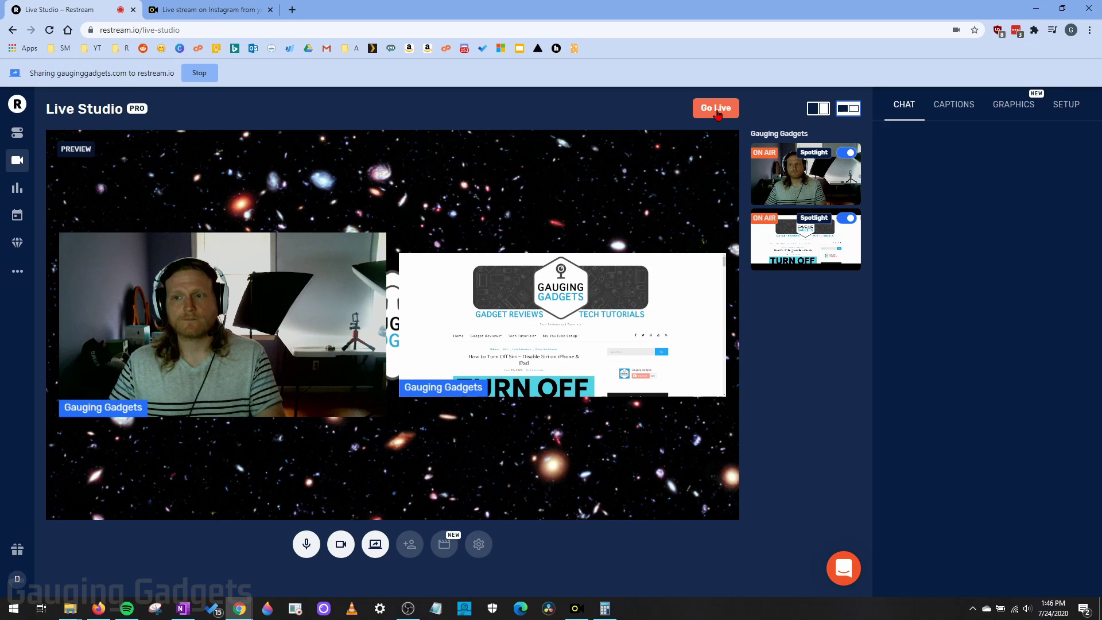
- Go live with the broadcast, then finish it and confirm ending the stream
click(716, 113)
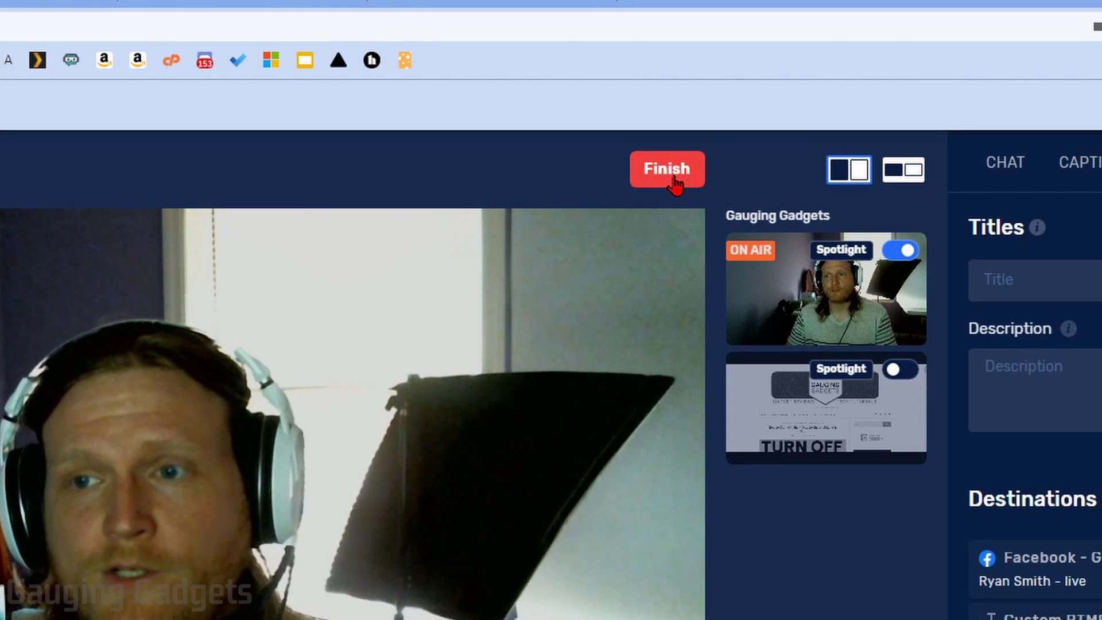
click(669, 178)
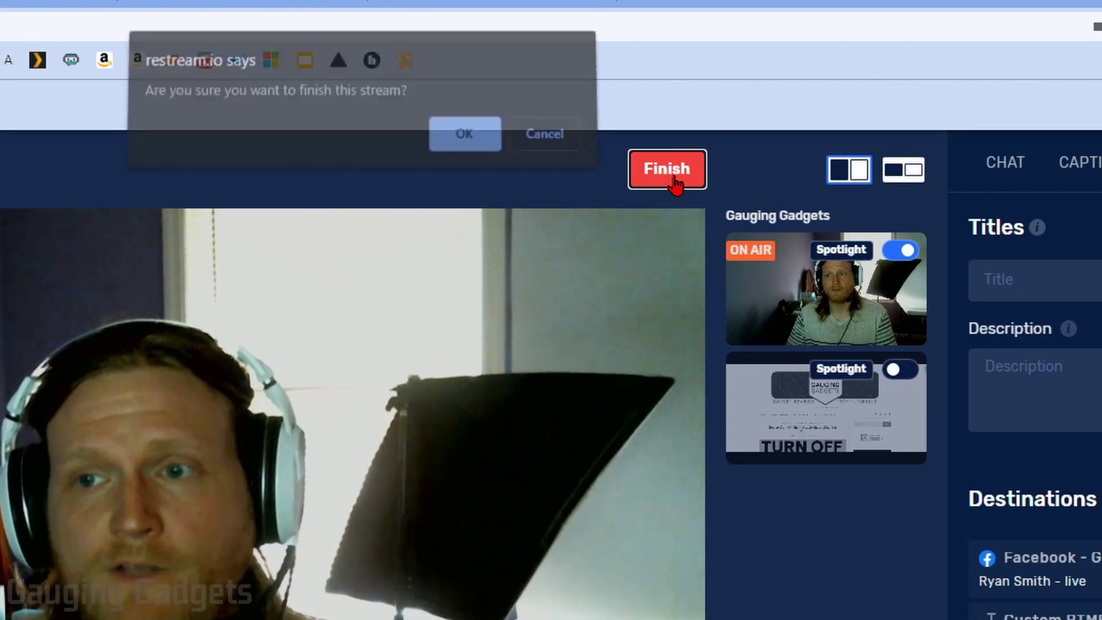
click(465, 146)
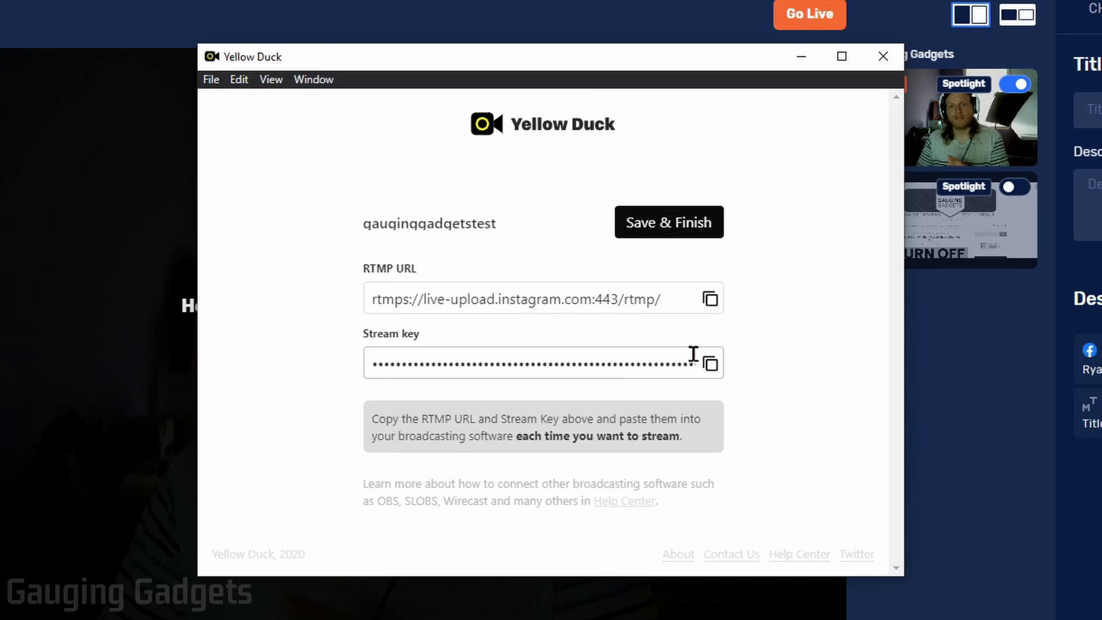
- Save & Finish the Instagram stream in Yellow Duck and confirm Finish
click(667, 224)
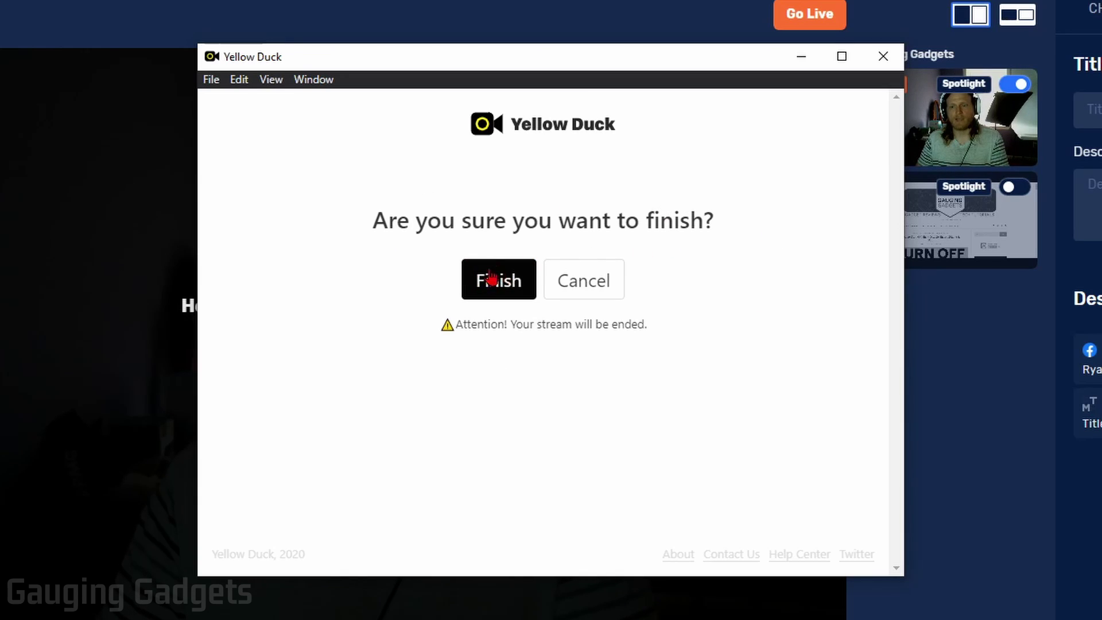
click(493, 290)
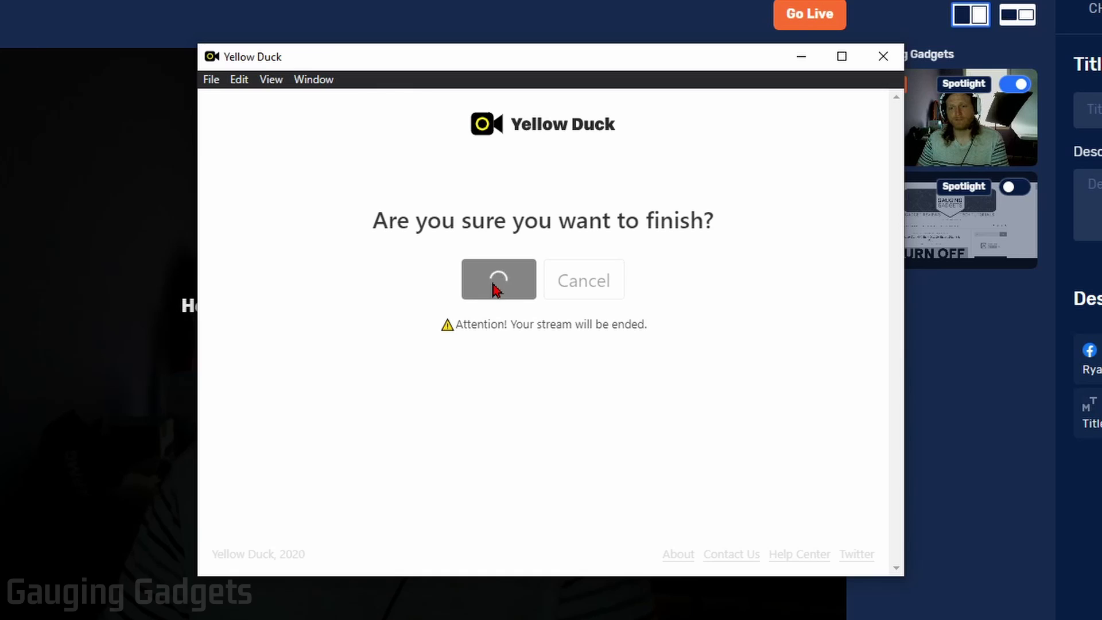